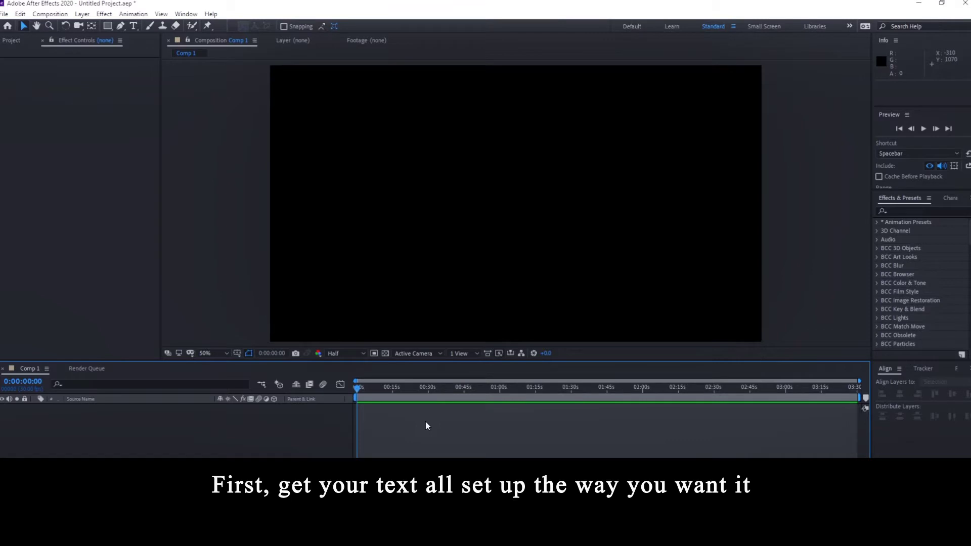
Create a text layer reading 'Hello There' in the composition
{"action": "left_click", "coordinate": [134, 27]}
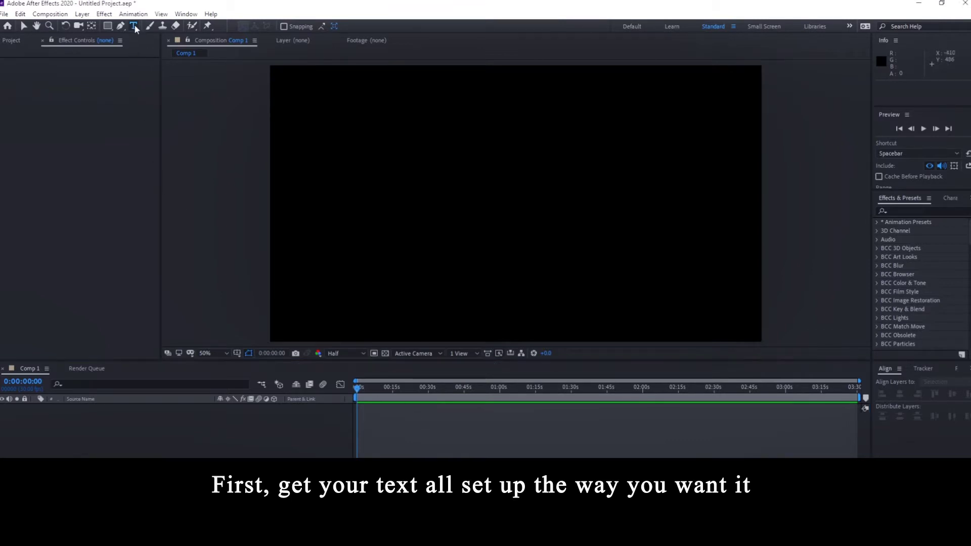
{"action": "left_click", "coordinate": [415, 207]}
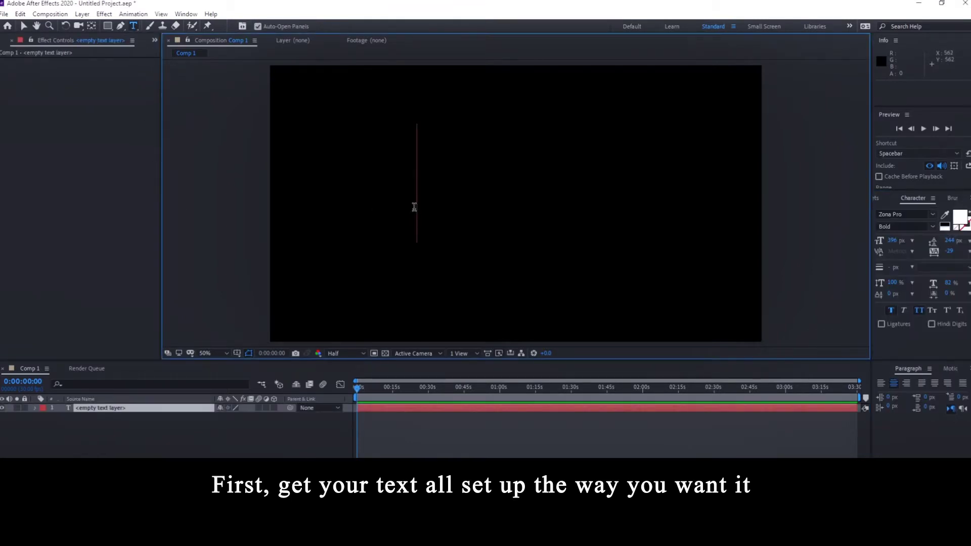
{"action": "type", "text": "Hello"}
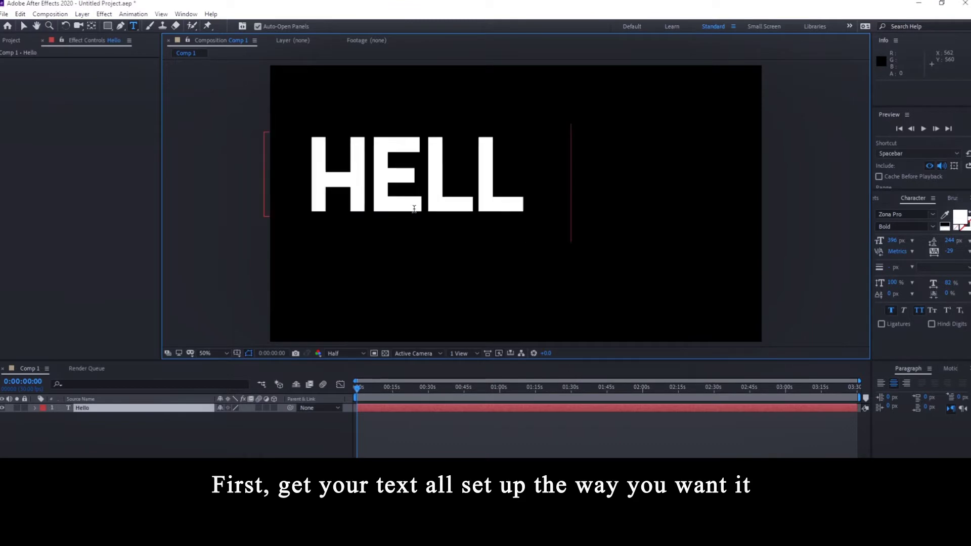
{"action": "type", "text": " T"}
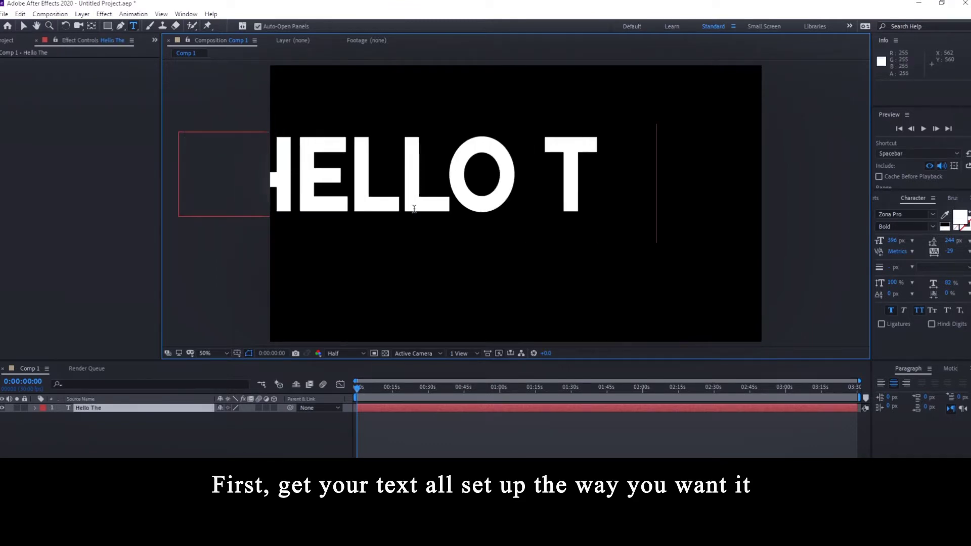
{"action": "type", "text": "here"}
{"action": "left_click", "coordinate": [25, 28]}
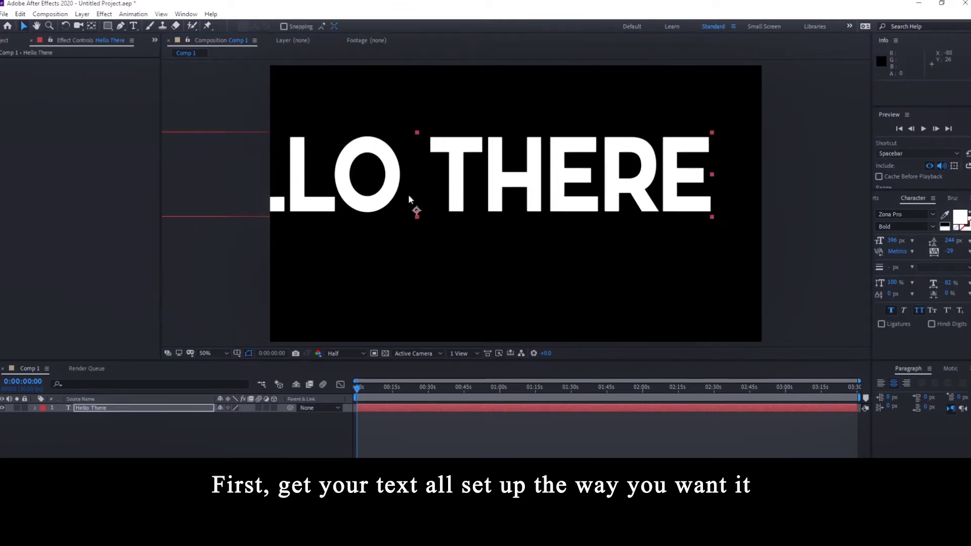
Scale the HELLO THERE text down and move it so it sits inside the frame
{"action": "left_click_drag", "start_coordinate": [409, 199], "coordinate": [562, 244]}
{"action": "mouse_move", "coordinate": [276, 178]}
{"action": "left_mouse_down"}
{"action": "mouse_move", "coordinate": [352, 213]}
{"action": "mouse_move", "coordinate": [484, 224]}
{"action": "left_mouse_up"}
{"action": "left_click_drag", "start_coordinate": [576, 249], "coordinate": [472, 204]}
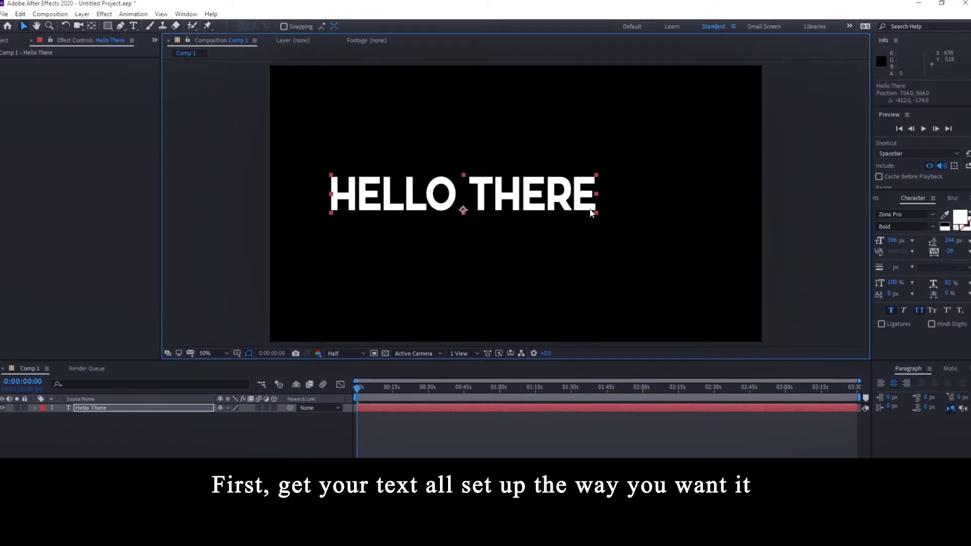
{"action": "left_click_drag", "start_coordinate": [598, 213], "coordinate": [608, 213]}
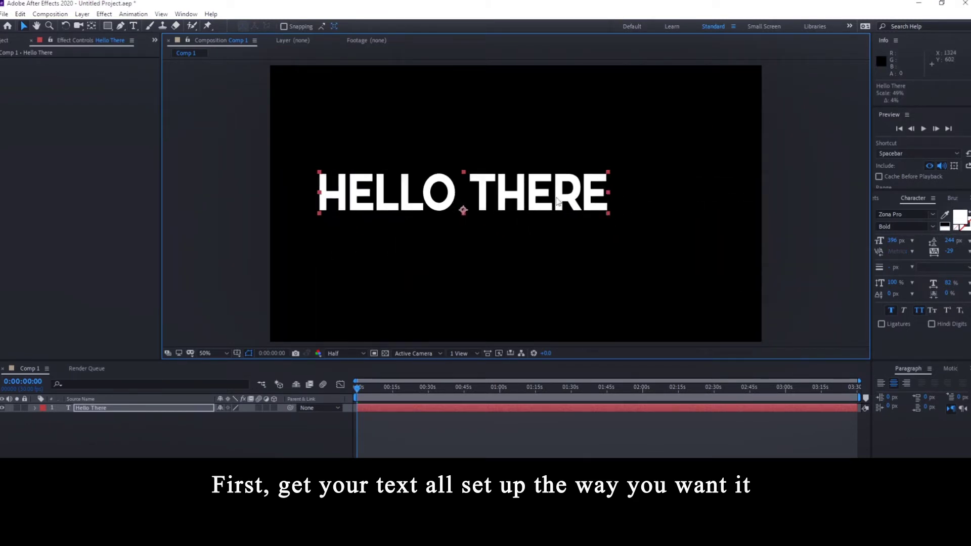
Use the Align panel's horizontal-center and vertical-center buttons on the text layer
{"action": "left_click", "coordinate": [881, 372]}
{"action": "left_click", "coordinate": [900, 394]}
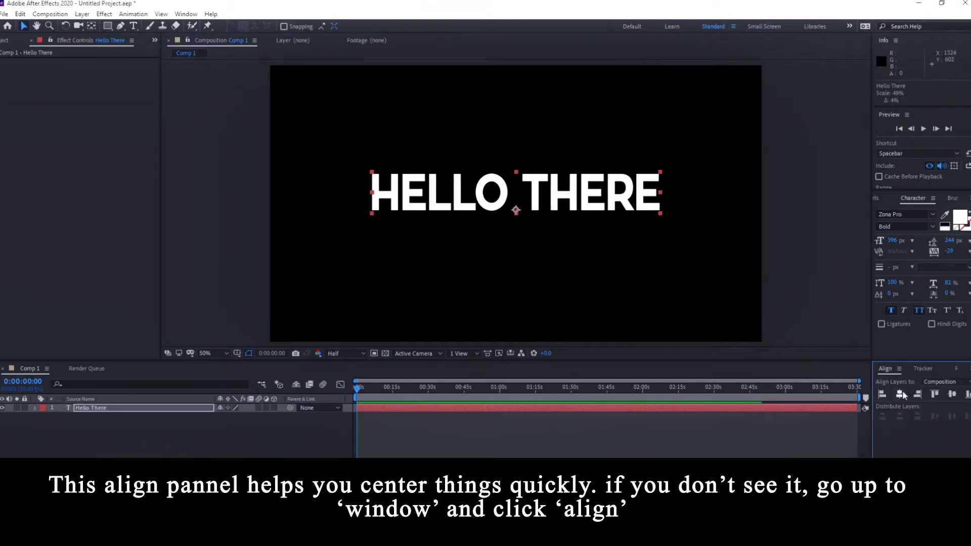
{"action": "left_click", "coordinate": [952, 394]}
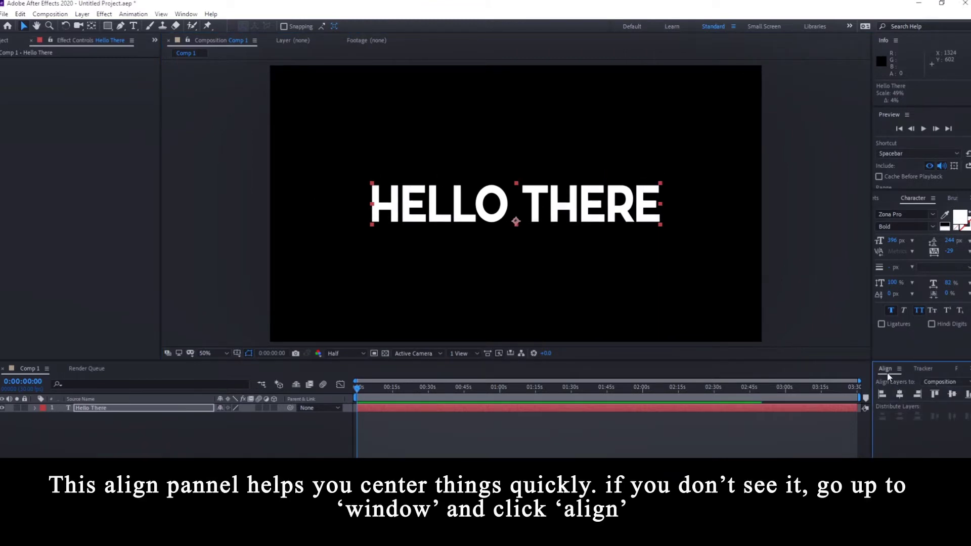
Show where the Align panel lives in the Window menu, then reselect the HELLO THERE layer
{"action": "left_click", "coordinate": [187, 16]}
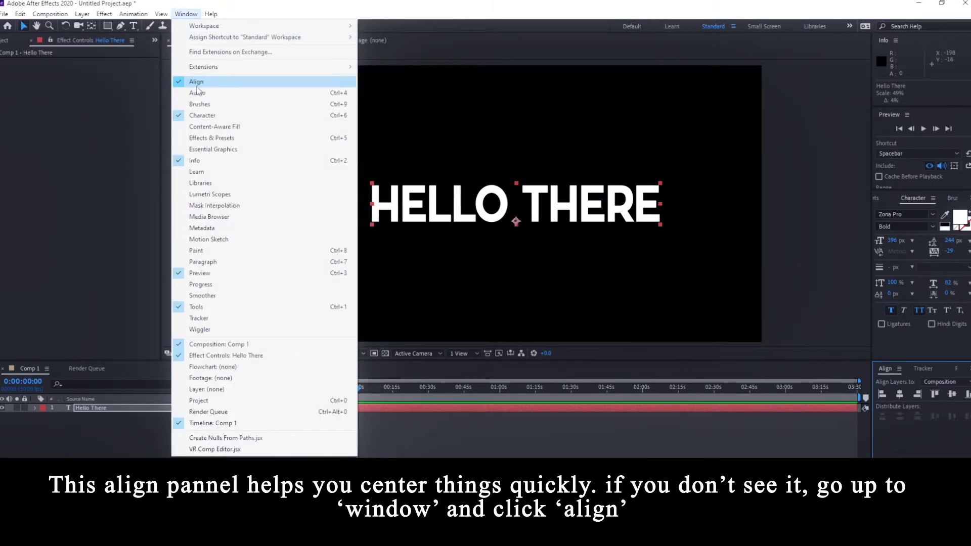
{"action": "left_click", "coordinate": [429, 432]}
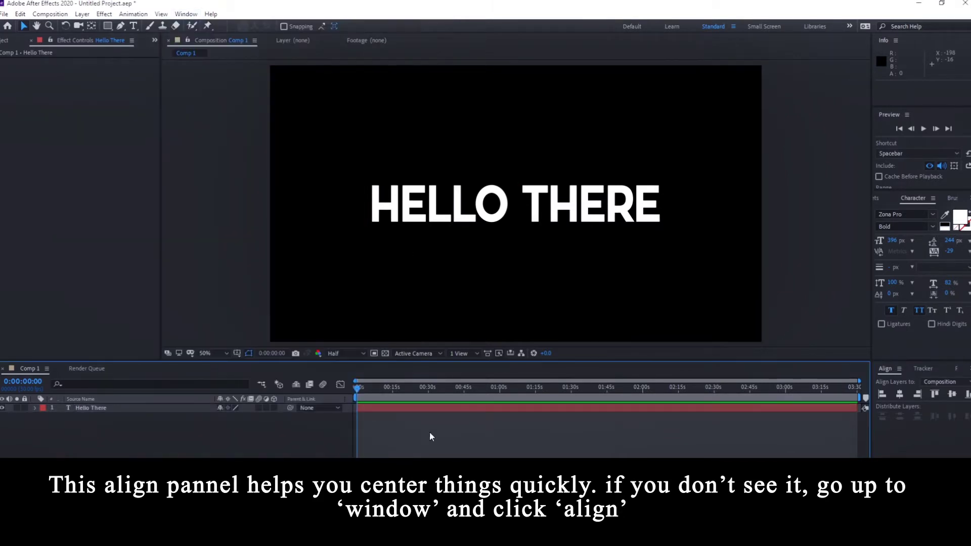
{"action": "left_click", "coordinate": [393, 408]}
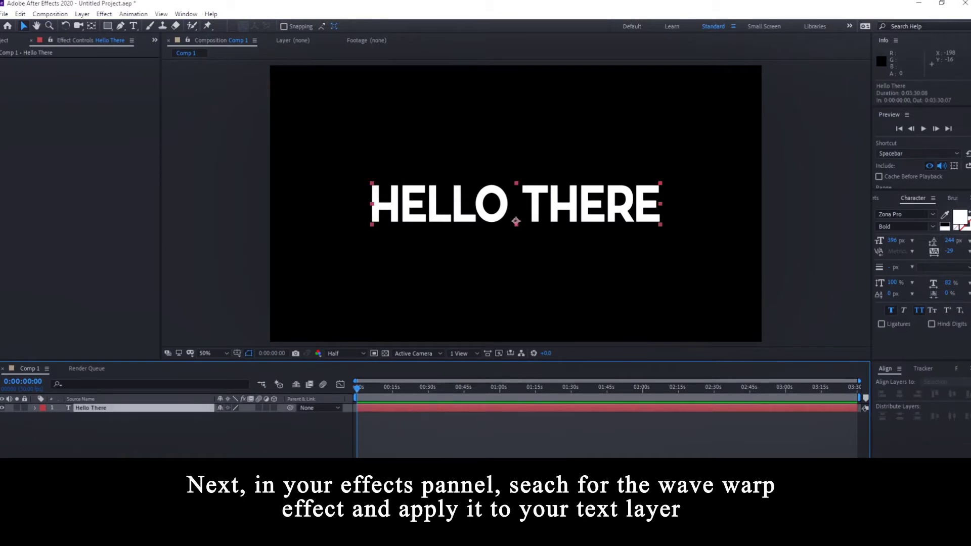
Search Effects & Presets for 'wave' and drag Wave Warp onto the HELLO THERE layer
{"action": "left_click", "coordinate": [966, 201]}
{"action": "left_click", "coordinate": [925, 212]}
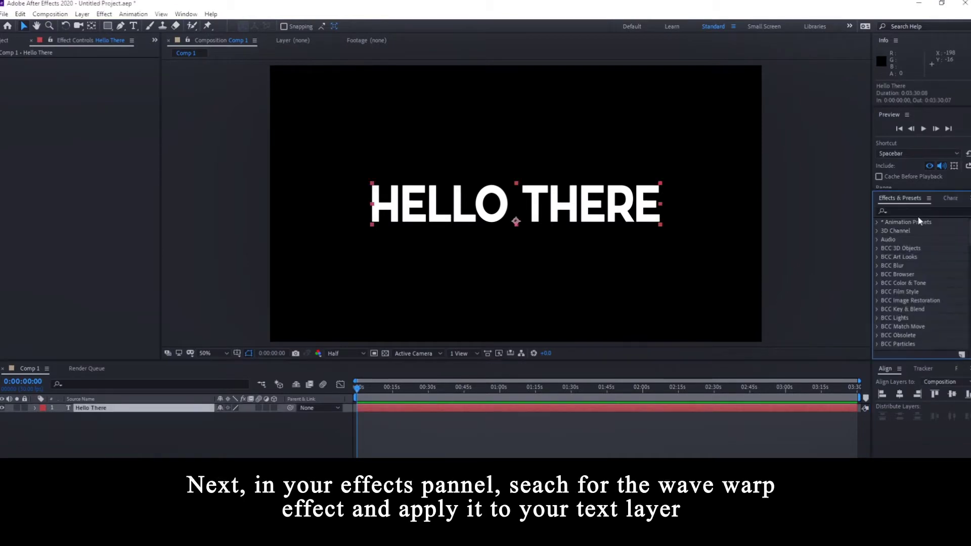
{"action": "left_click", "coordinate": [908, 211]}
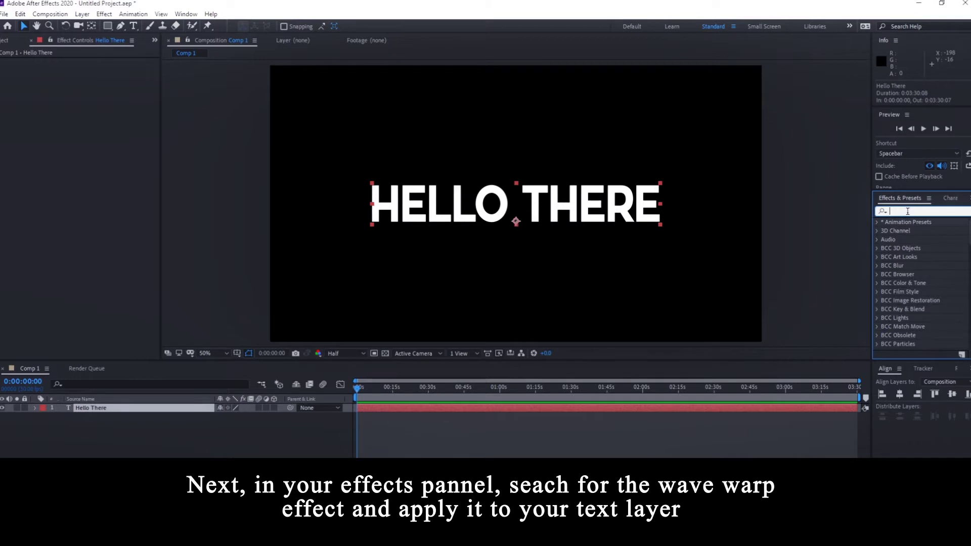
{"action": "type", "text": "w"}
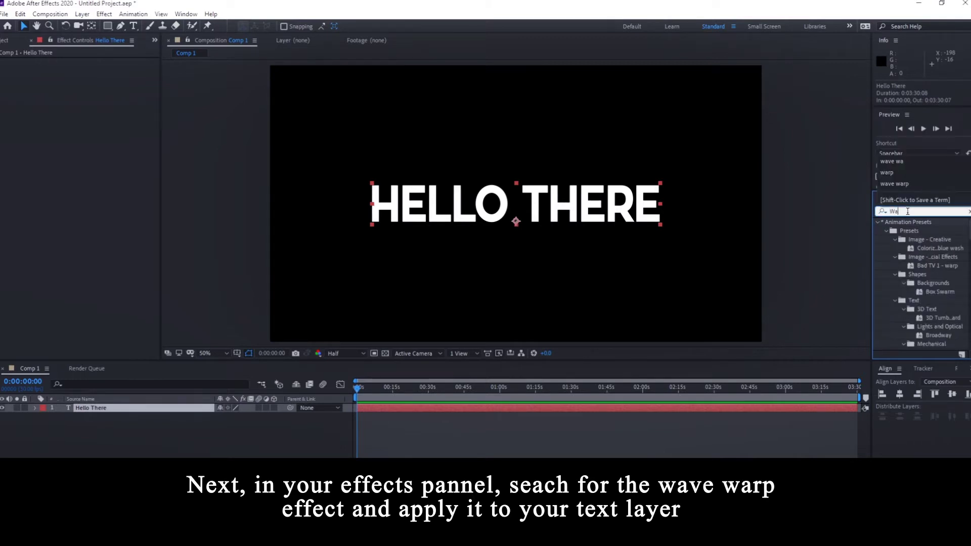
{"action": "type", "text": "ave"}
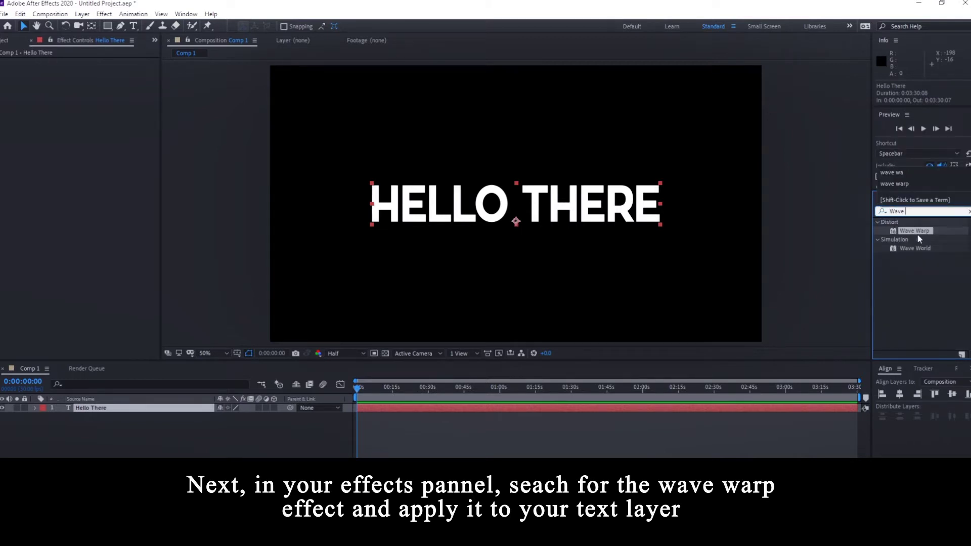
{"action": "left_click", "coordinate": [916, 233]}
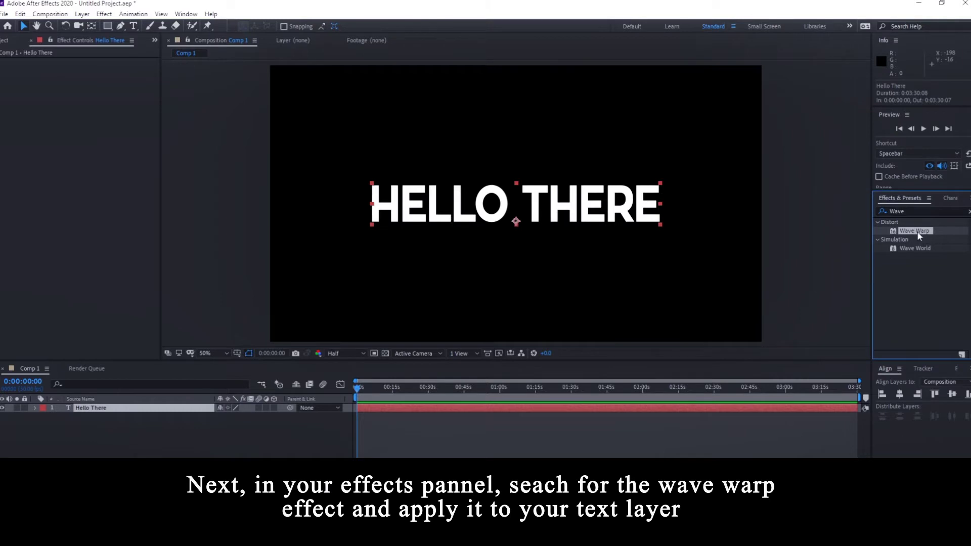
{"action": "left_click_drag", "start_coordinate": [917, 232], "coordinate": [383, 411]}
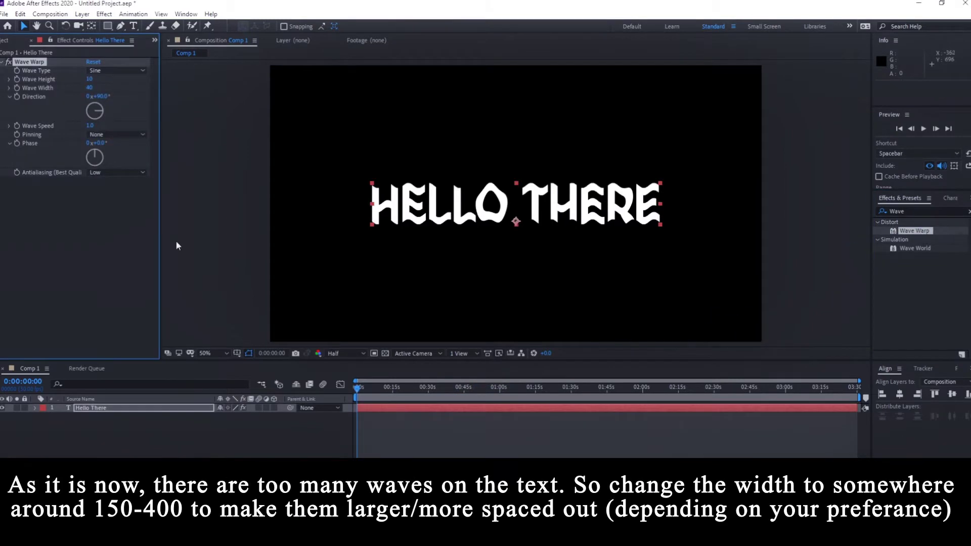
Set Wave Warp's Wave Width to 400, then 300, and preview the rippling text
{"action": "left_click_drag", "start_coordinate": [91, 89], "coordinate": [97, 89]}
{"action": "left_click", "coordinate": [96, 89]}
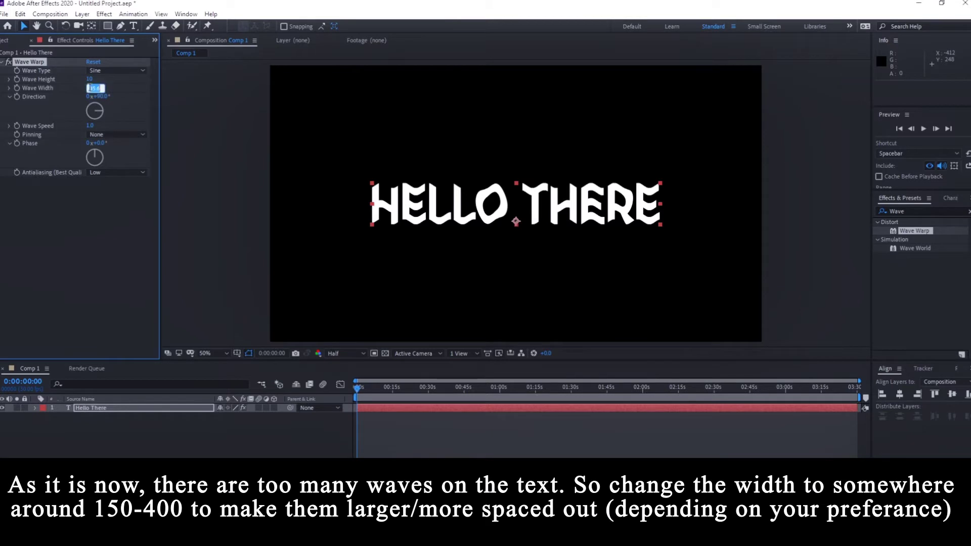
{"action": "type", "text": "400"}
{"action": "key", "text": "Return"}
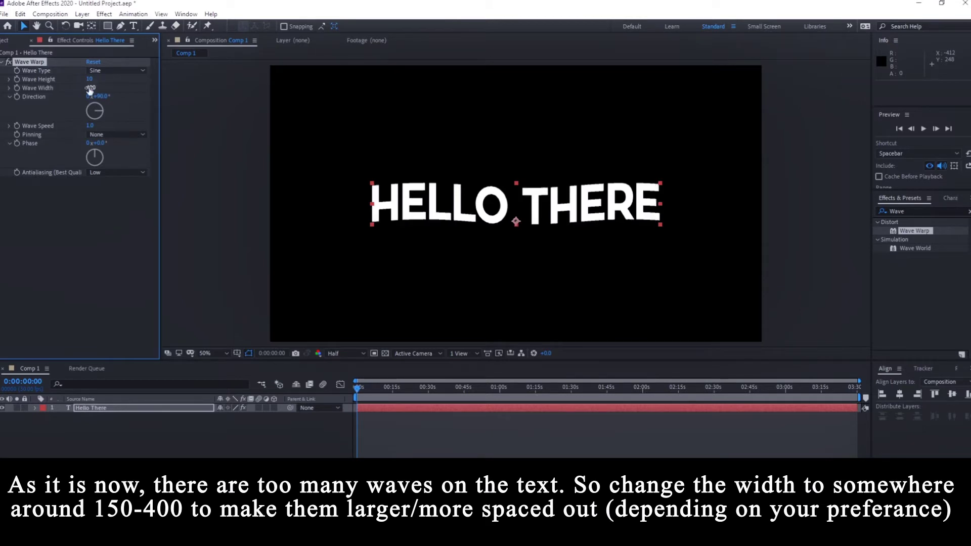
{"action": "left_click", "coordinate": [89, 88]}
{"action": "type", "text": "300"}
{"action": "key", "text": "Return"}
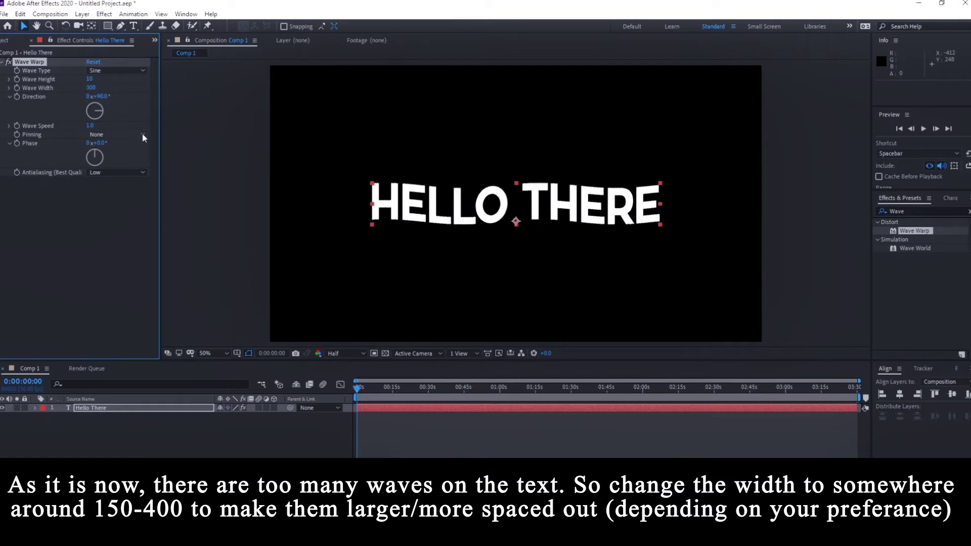
{"action": "left_click_drag", "start_coordinate": [384, 389], "coordinate": [428, 389]}
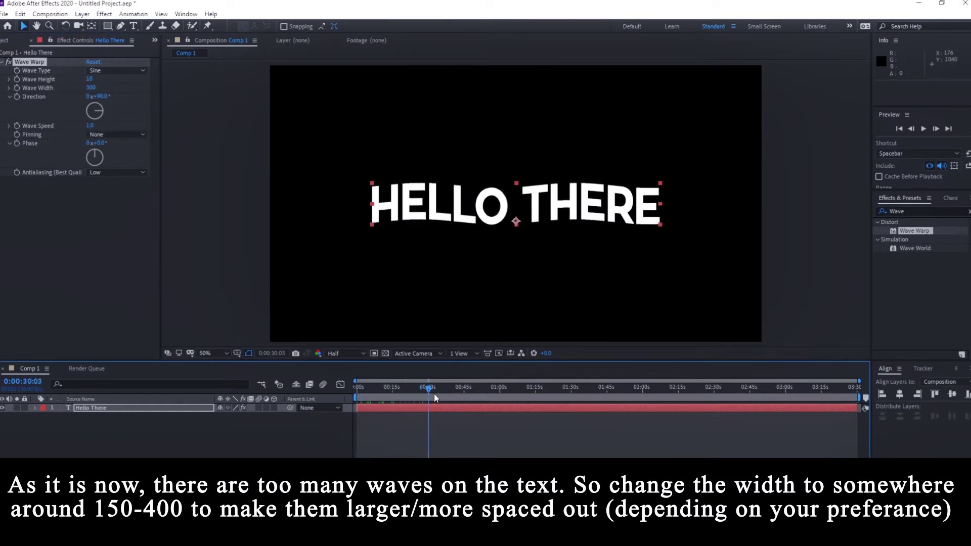
{"action": "key", "text": "space"}
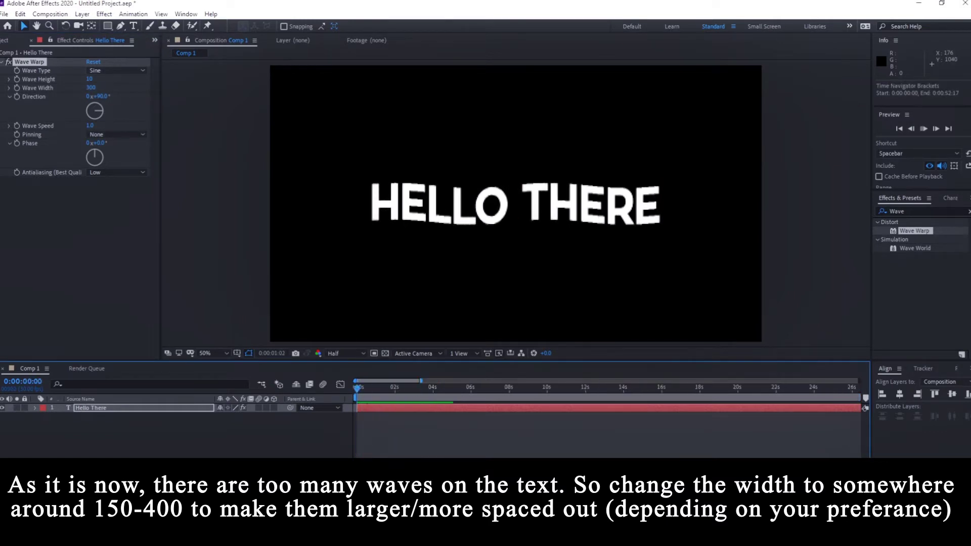
Try Wave Width 600 and then 250, previewing the text after each
{"action": "left_click", "coordinate": [390, 387]}
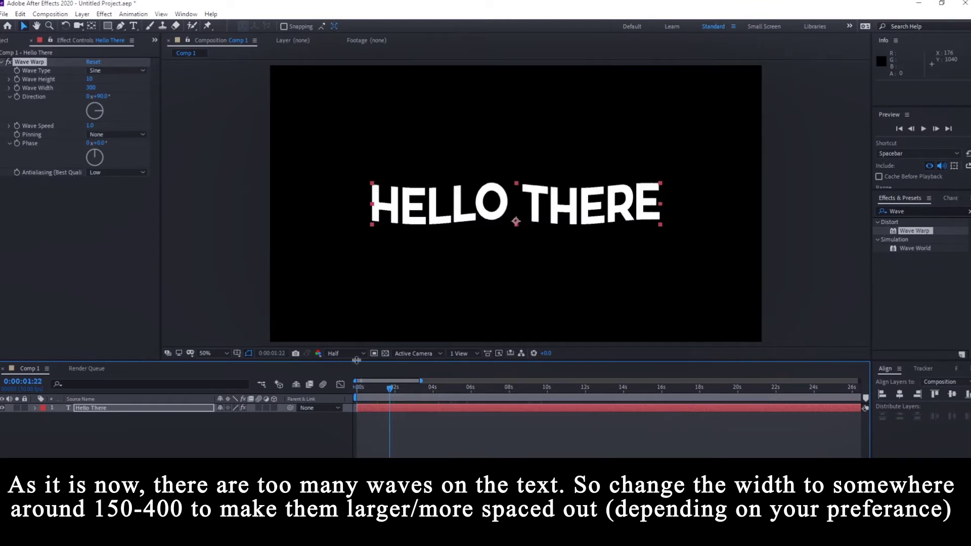
{"action": "left_click", "coordinate": [91, 88]}
{"action": "type", "text": "600"}
{"action": "key", "text": "Return"}
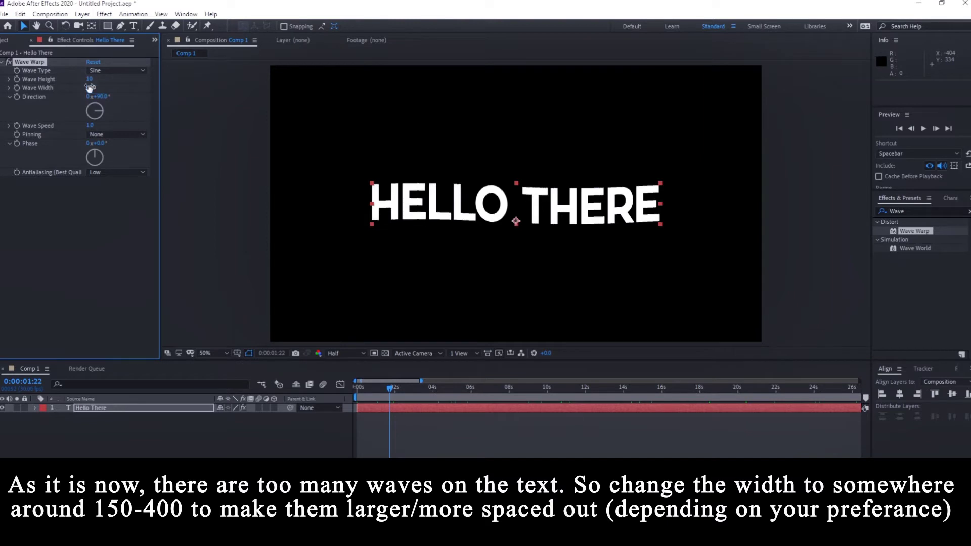
{"action": "key", "text": "space"}
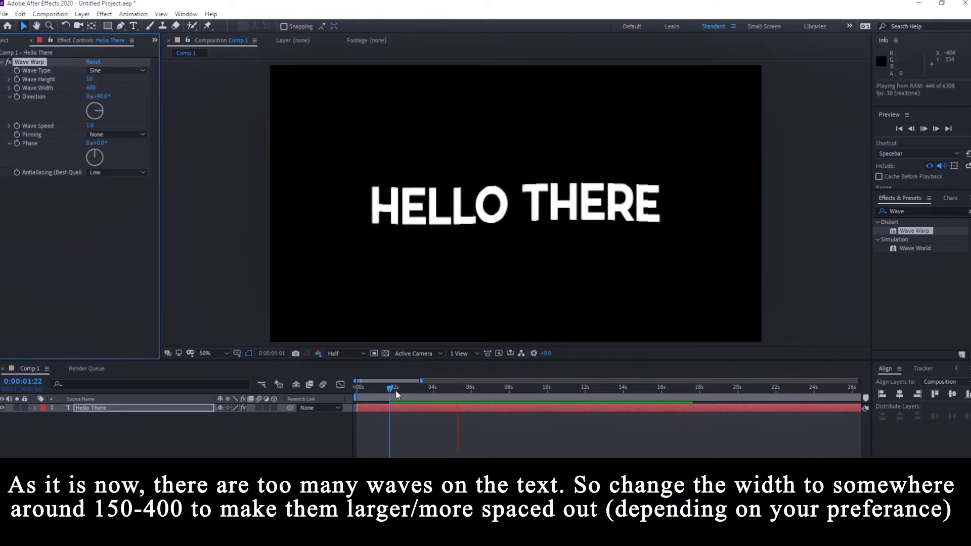
{"action": "left_click", "coordinate": [514, 419]}
{"action": "left_click", "coordinate": [91, 87]}
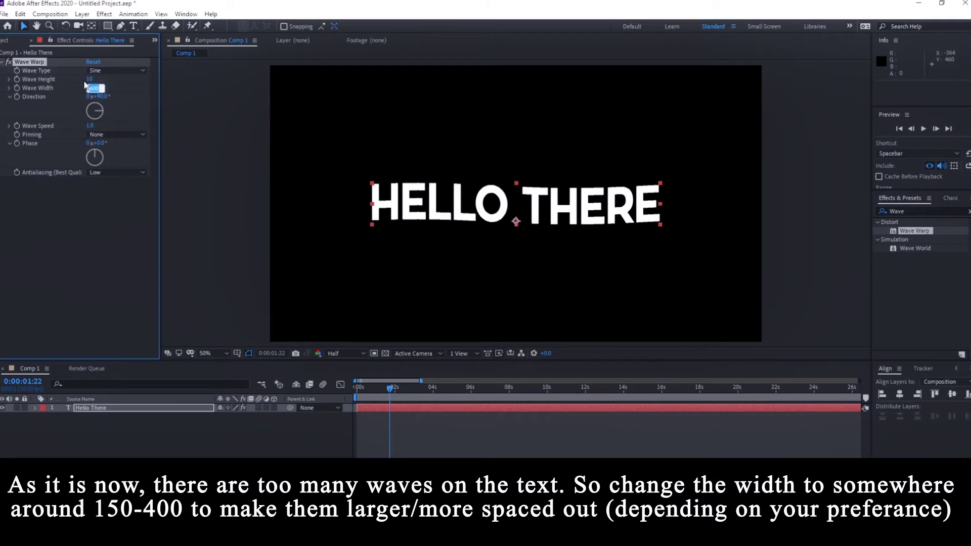
{"action": "type", "text": "250"}
{"action": "key", "text": "Return"}
{"action": "key", "text": "space"}
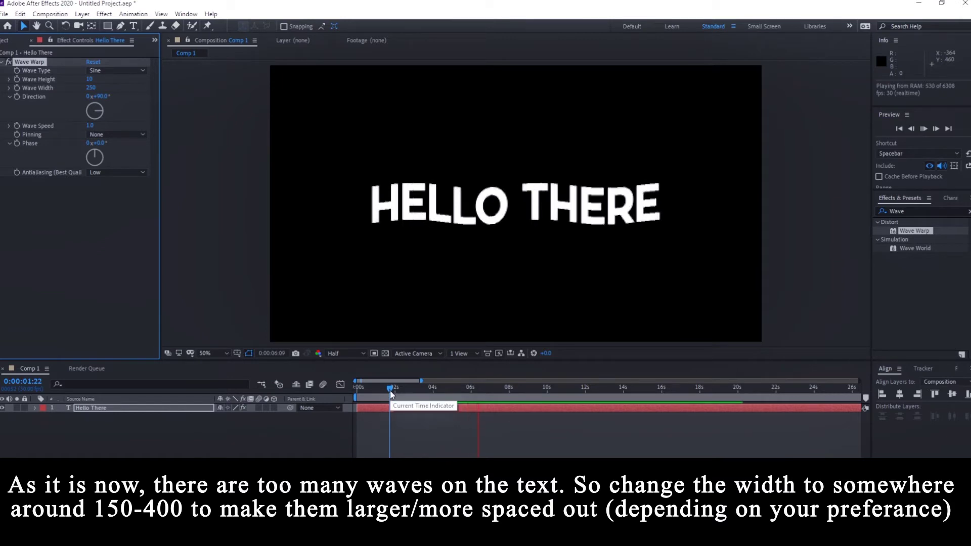
{"action": "key", "text": "space"}
Try Wave Width 100, then settle back on 300 and preview it
{"action": "left_click", "coordinate": [94, 88]}
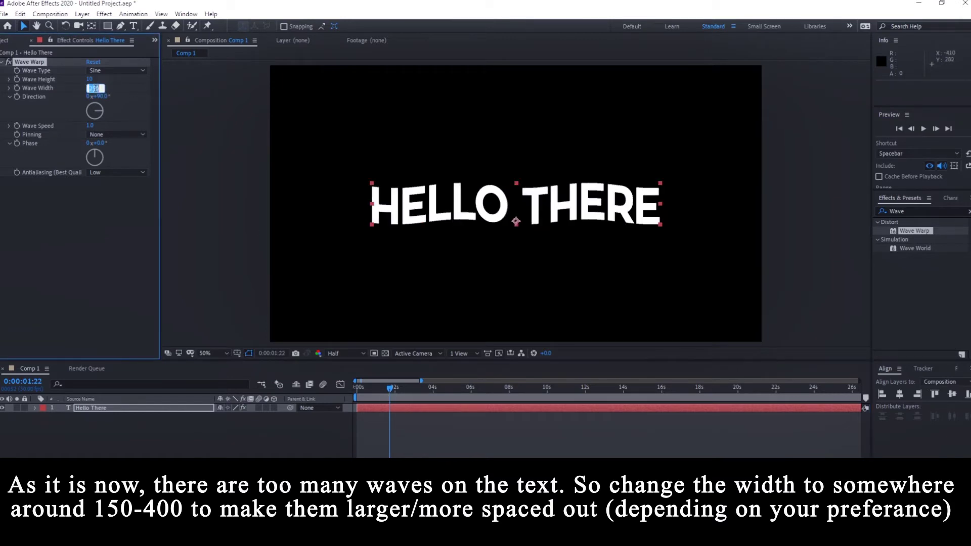
{"action": "type", "text": "100"}
{"action": "key", "text": "Return"}
{"action": "key", "text": "space"}
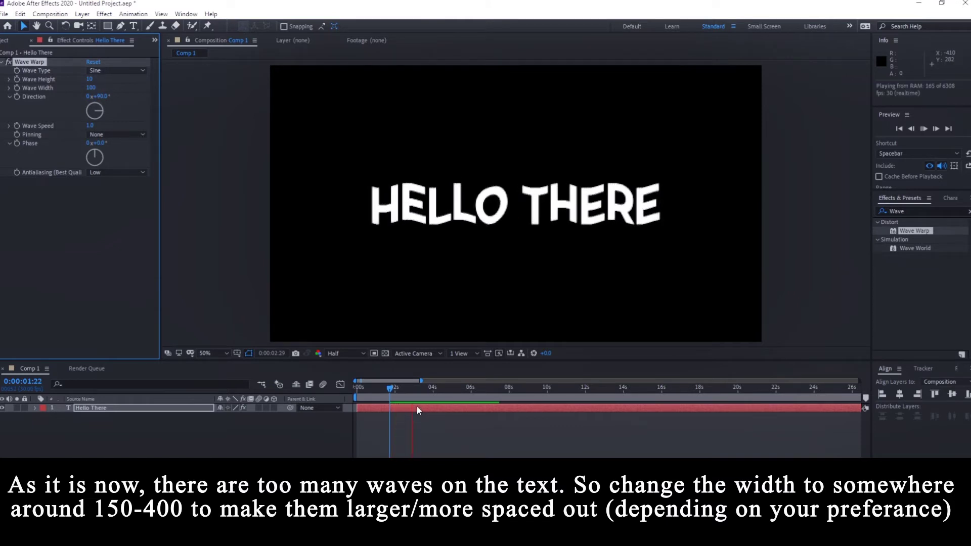
{"action": "key", "text": "space"}
{"action": "left_click", "coordinate": [92, 88]}
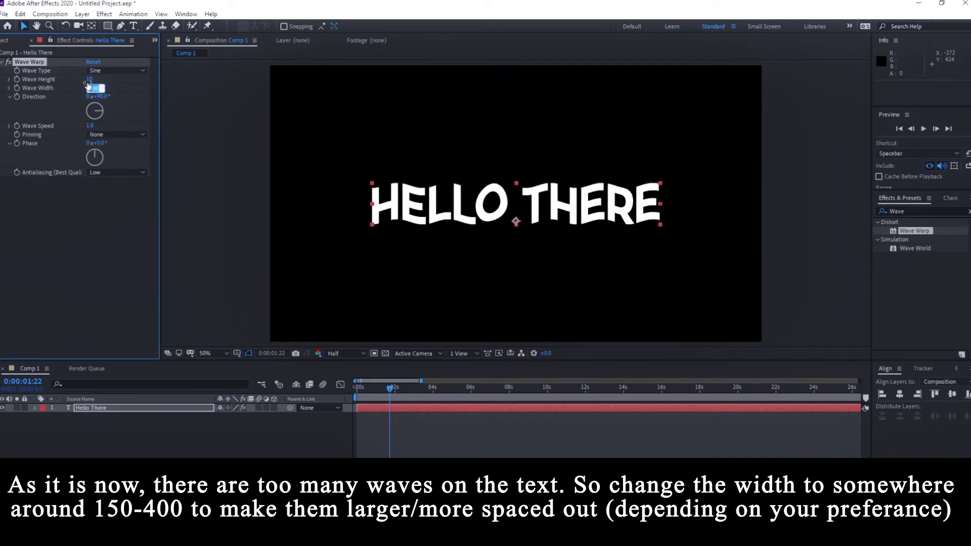
{"action": "type", "text": "300"}
{"action": "key", "text": "Return"}
{"action": "key", "text": "space"}
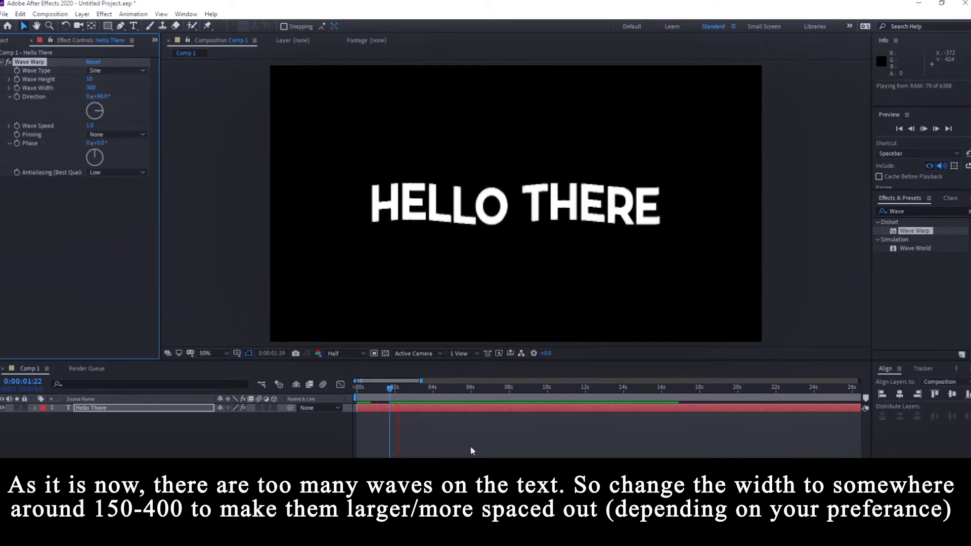
{"action": "left_click", "coordinate": [390, 389]}
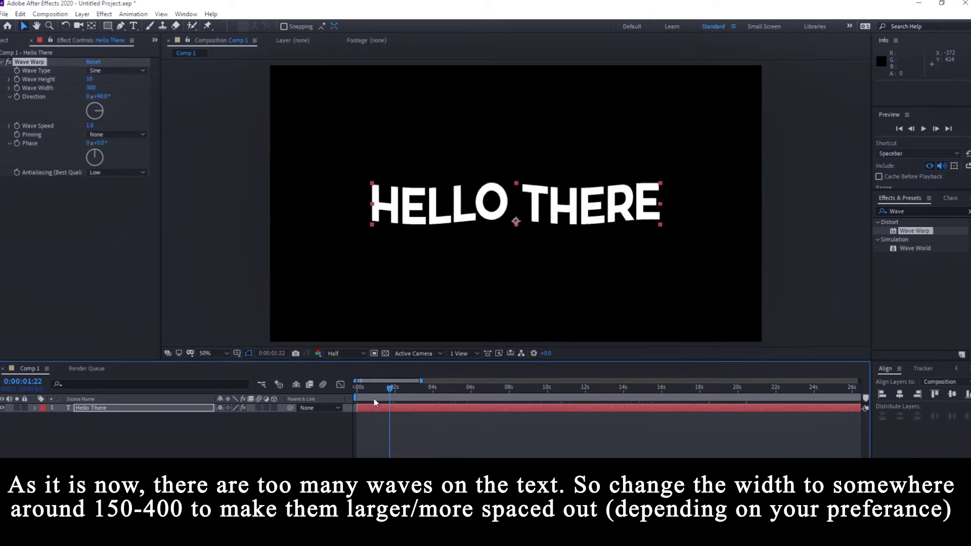
Angle the wave Direction to about 51°, previewing a 235° try and undoing it
{"action": "left_click_drag", "start_coordinate": [100, 105], "coordinate": [103, 106]}
{"action": "key", "text": "space"}
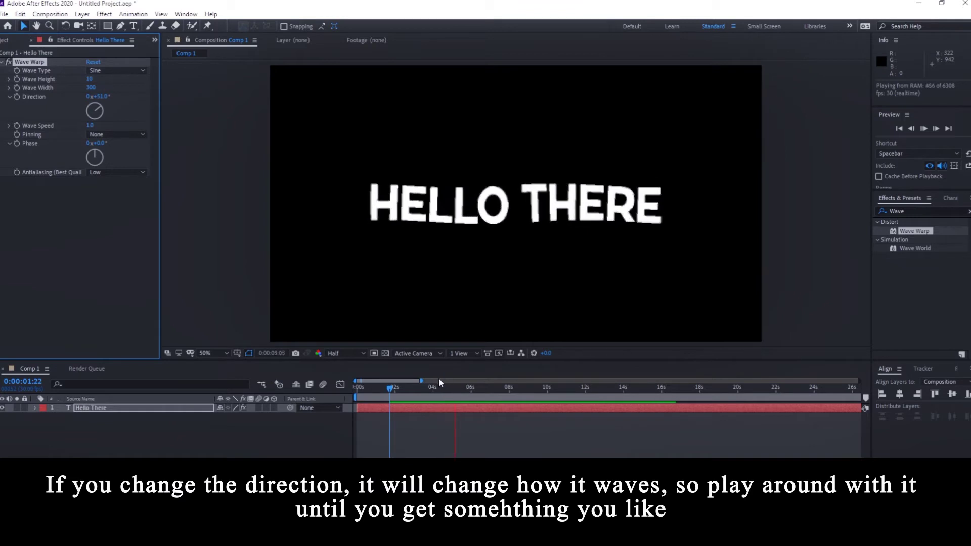
{"action": "left_click", "coordinate": [394, 396]}
{"action": "left_click_drag", "start_coordinate": [105, 112], "coordinate": [90, 121]}
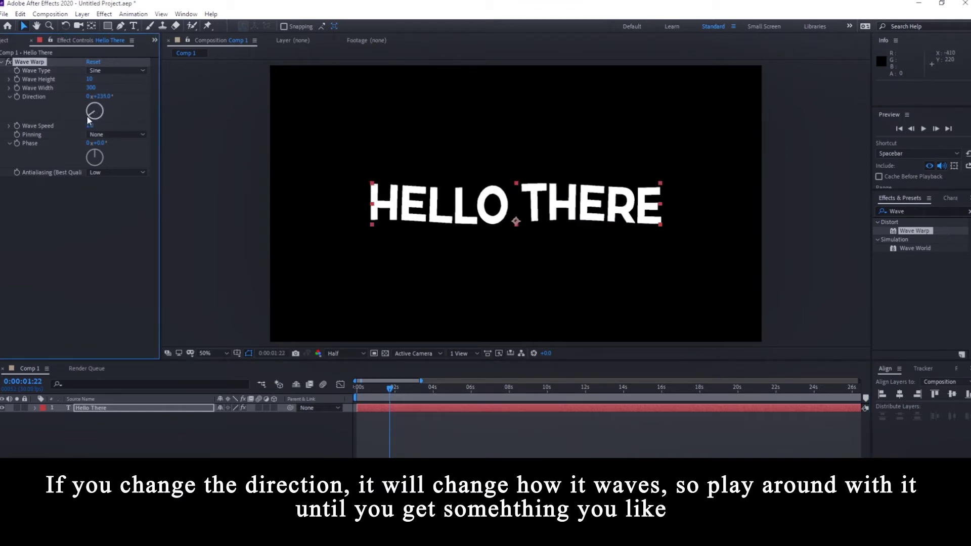
{"action": "key", "text": "space"}
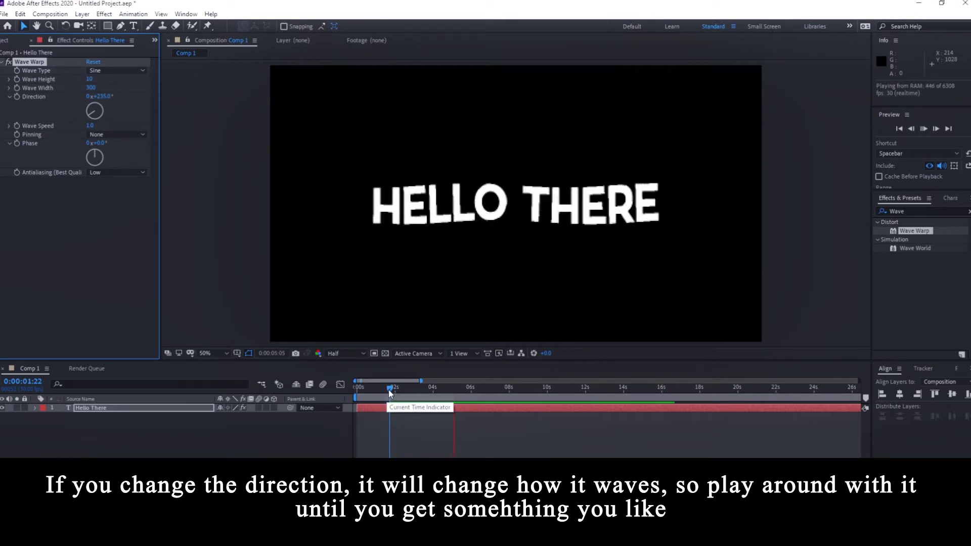
{"action": "left_click", "coordinate": [390, 394]}
{"action": "key", "text": "ctrl+z"}
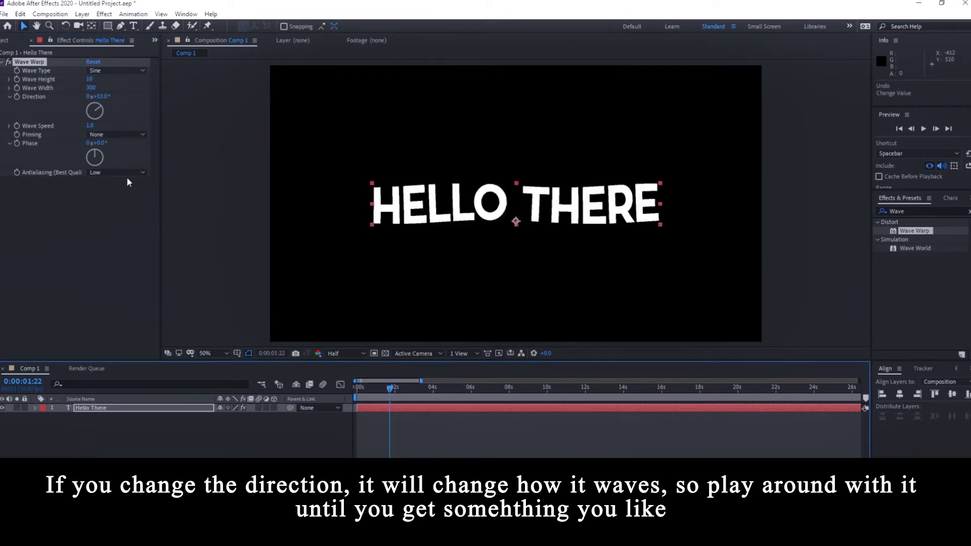
Rotate the Wave Warp Phase dial and preview the phase-shifted ripple
{"action": "left_click_drag", "start_coordinate": [95, 151], "coordinate": [106, 161]}
{"action": "key", "text": "space"}
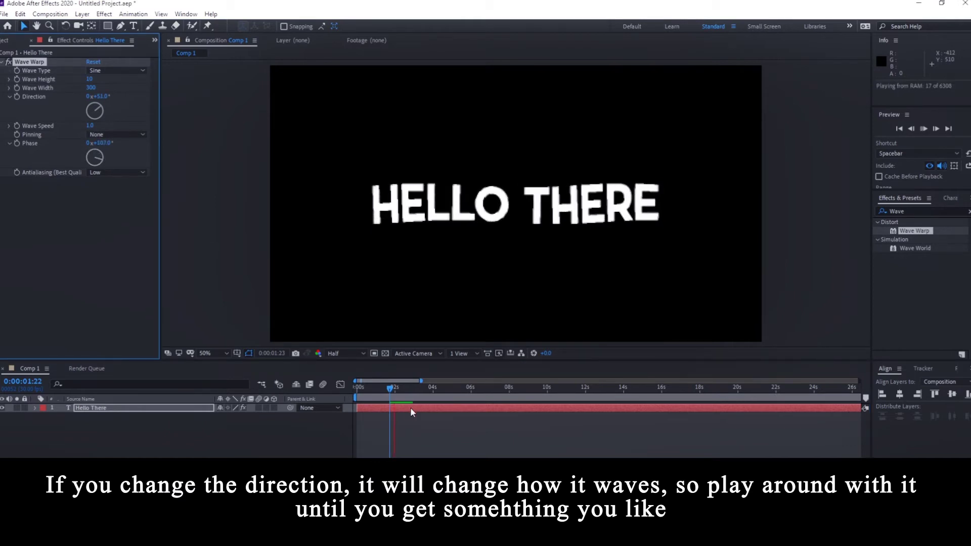
{"action": "left_click", "coordinate": [394, 395]}
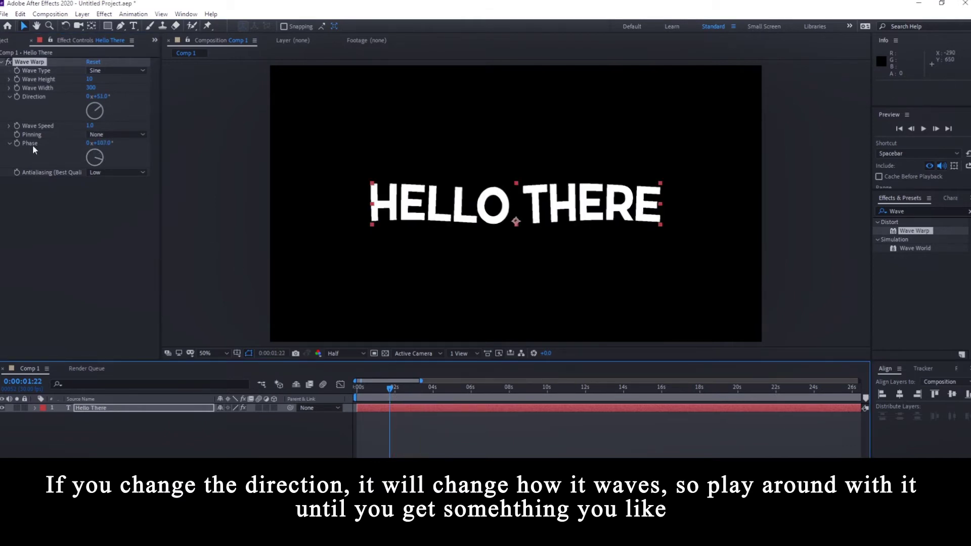
{"action": "left_click", "coordinate": [100, 71]}
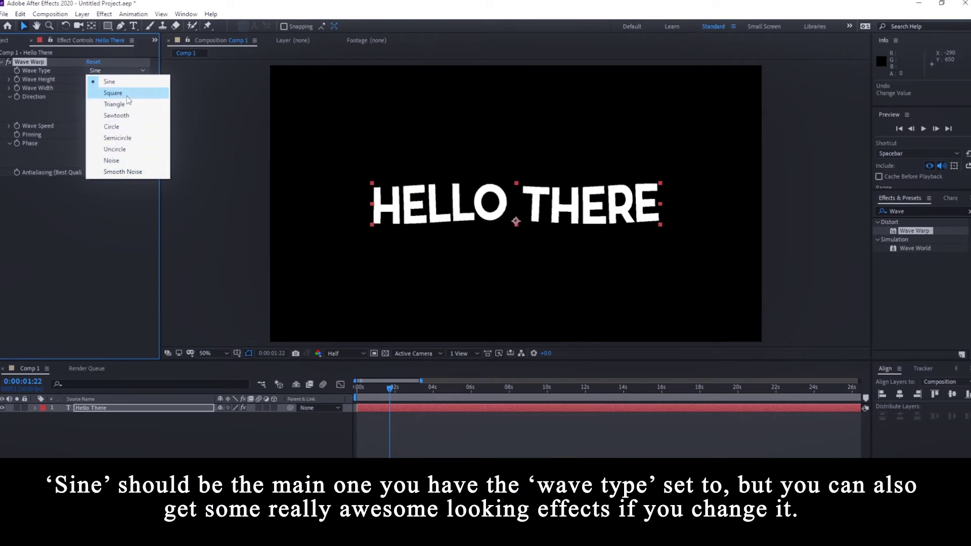
Try a Square wave, then switch to Triangle with Direction 0° and preview it
{"action": "left_click", "coordinate": [112, 94]}
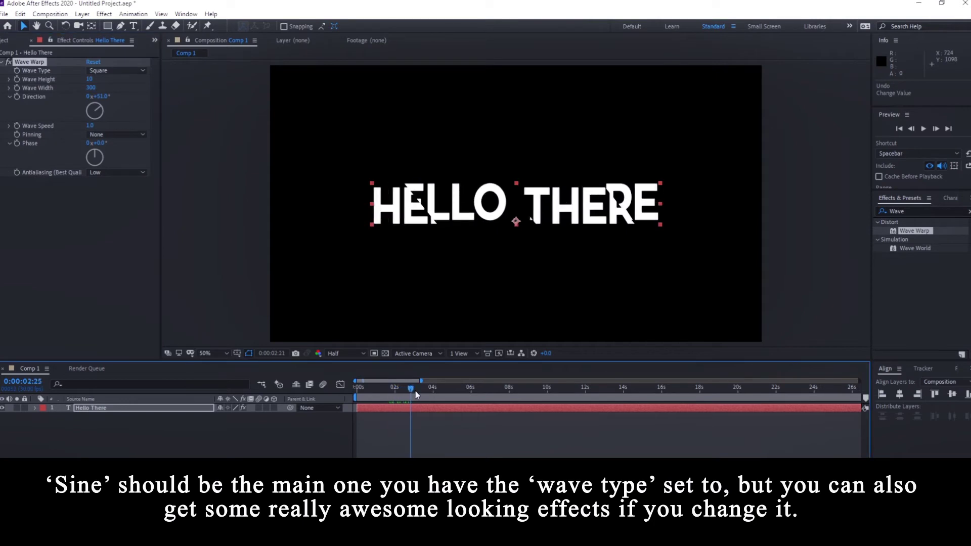
{"action": "left_click_drag", "start_coordinate": [394, 394], "coordinate": [393, 389]}
{"action": "left_click", "coordinate": [116, 71]}
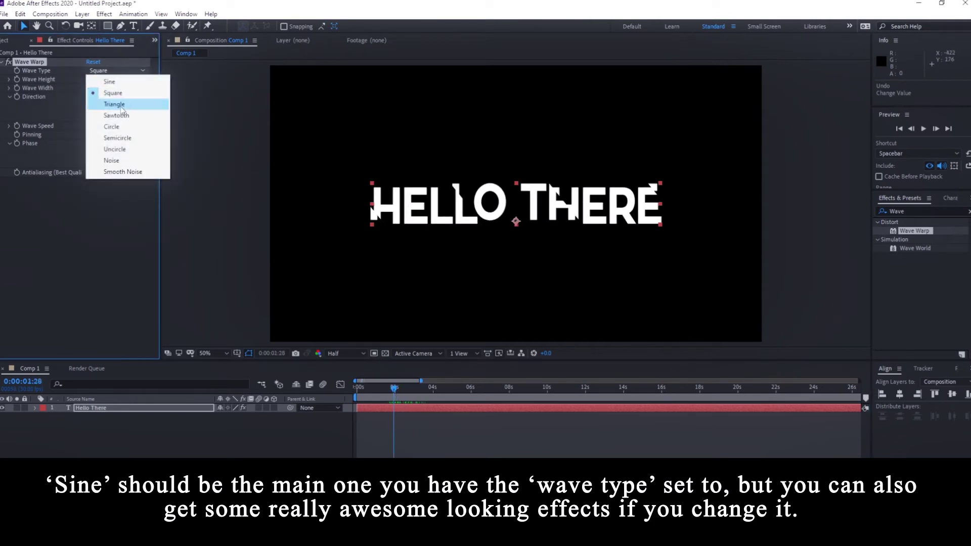
{"action": "left_click", "coordinate": [115, 104]}
{"action": "key", "text": "space"}
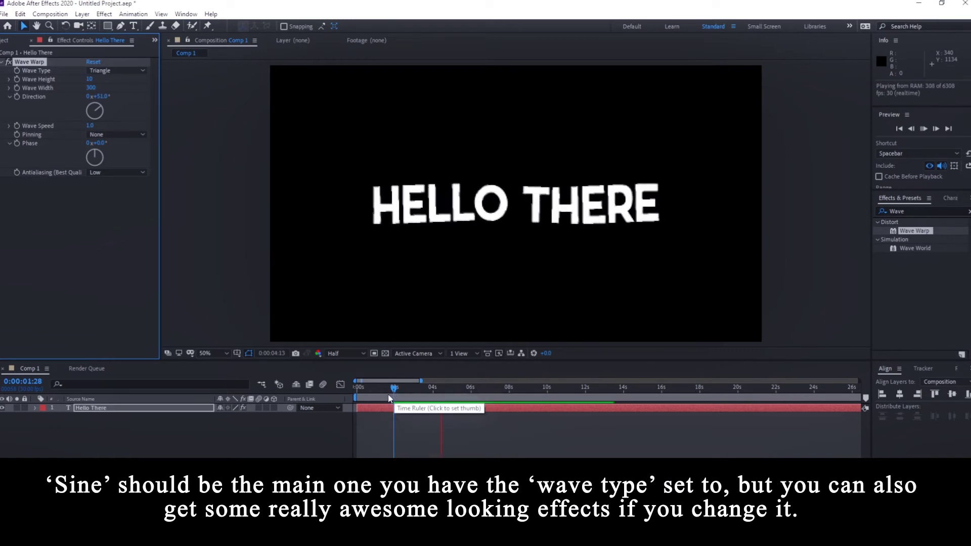
{"action": "left_click", "coordinate": [99, 96]}
{"action": "type", "text": "0"}
{"action": "key", "text": "Return"}
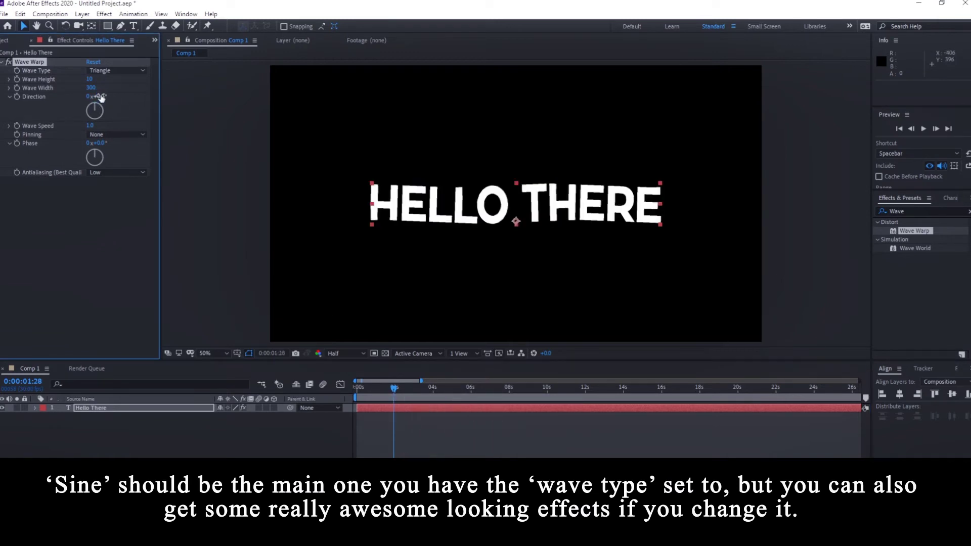
{"action": "key", "text": "space"}
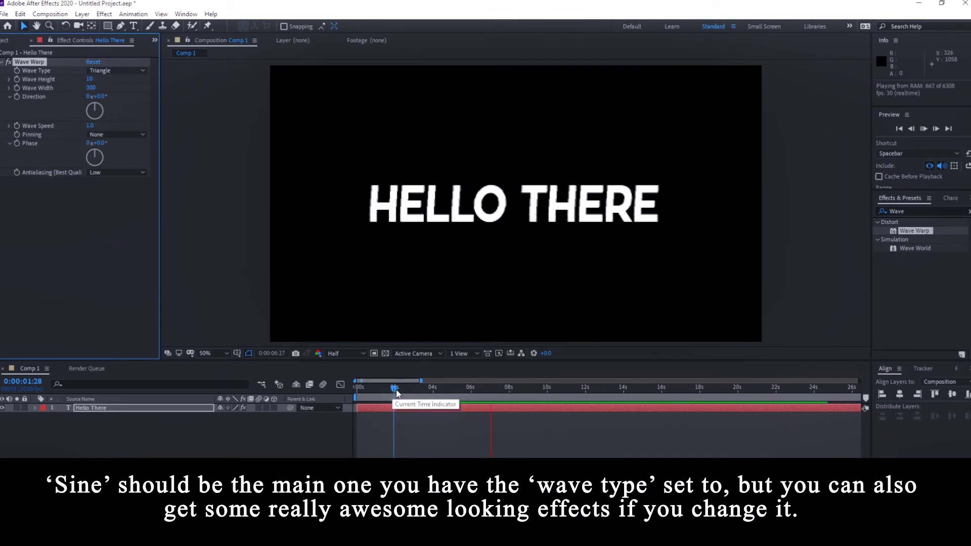
Preview Sawtooth and Circle wave types, then turn Direction to about 91° and preview
{"action": "left_click", "coordinate": [396, 394]}
{"action": "left_click", "coordinate": [116, 70]}
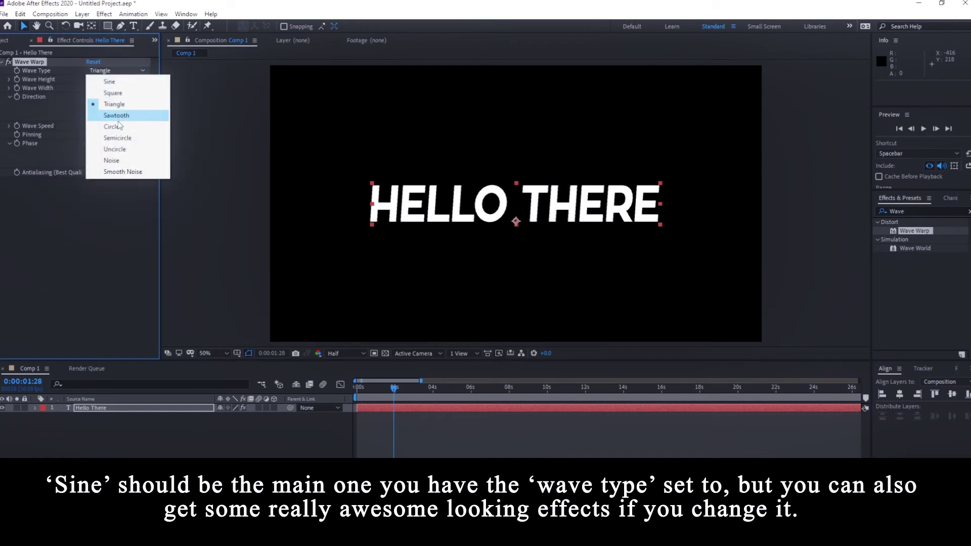
{"action": "left_click", "coordinate": [117, 117]}
{"action": "key", "text": "space"}
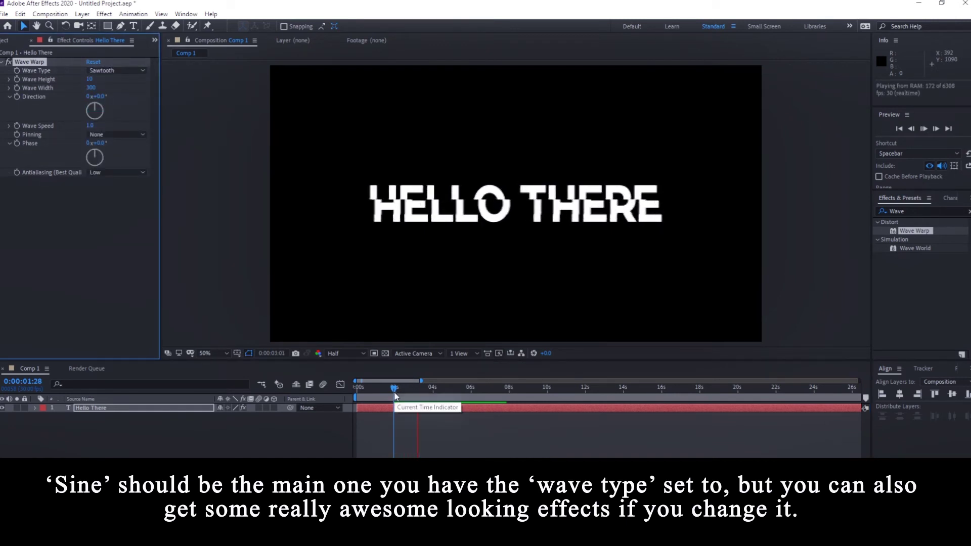
{"action": "left_click", "coordinate": [396, 395]}
{"action": "left_click", "coordinate": [116, 70]}
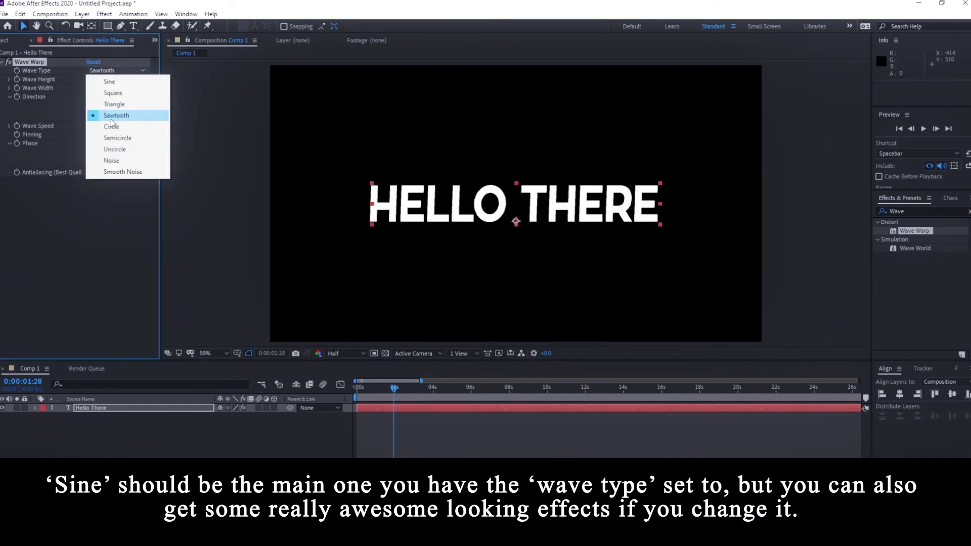
{"action": "left_click", "coordinate": [111, 127]}
{"action": "key", "text": "space"}
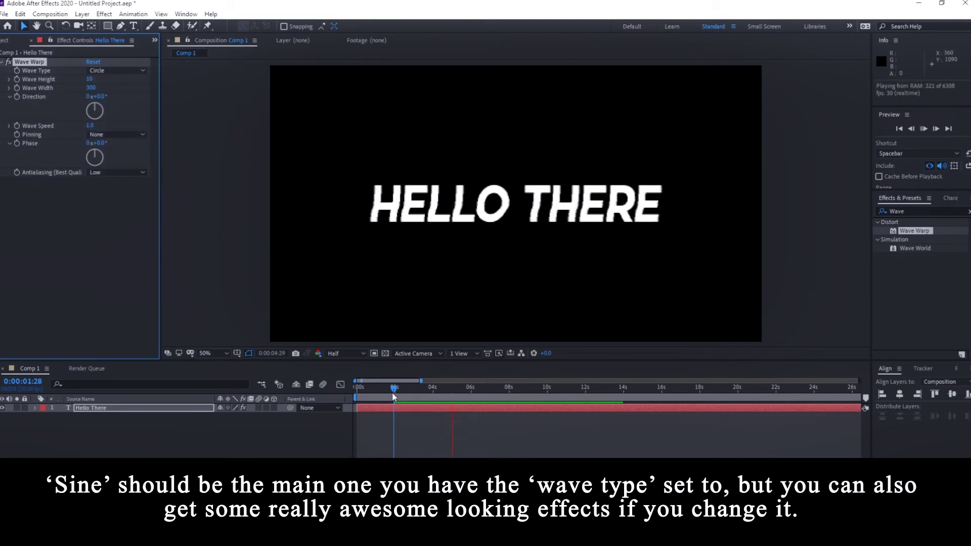
{"action": "left_click", "coordinate": [394, 397]}
{"action": "left_click", "coordinate": [106, 111]}
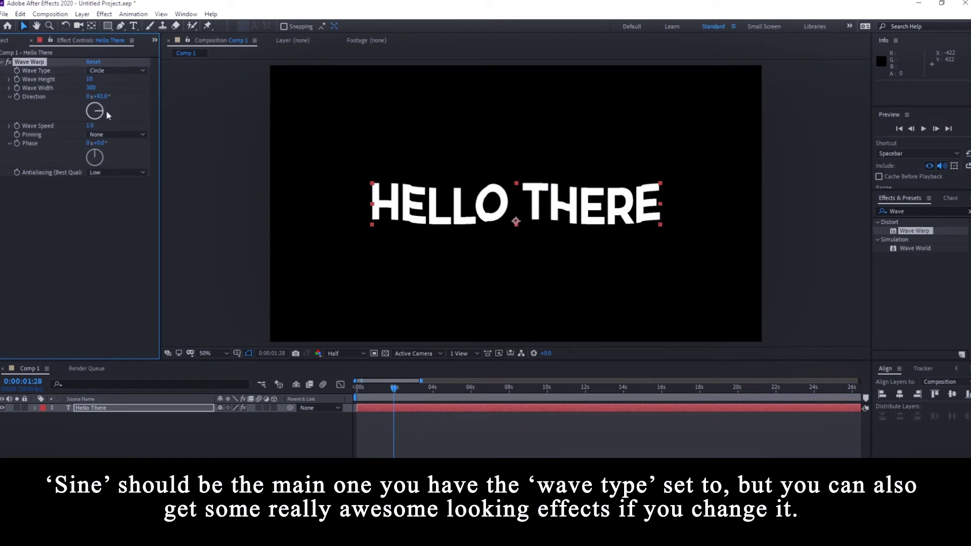
{"action": "key", "text": "space"}
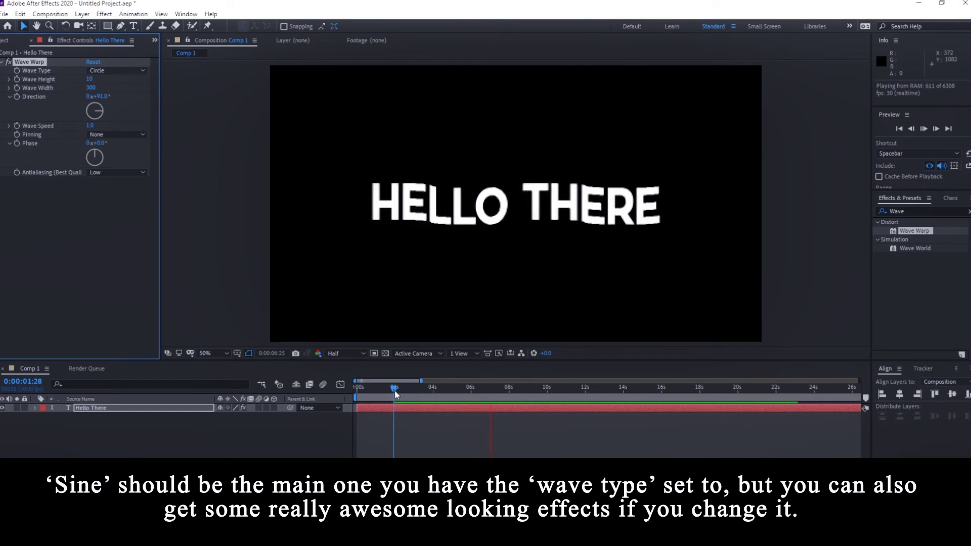
Recheck Sawtooth, settle on Semicircle and preview, then nudge Wave Speed to 1.1
{"action": "left_click", "coordinate": [117, 71]}
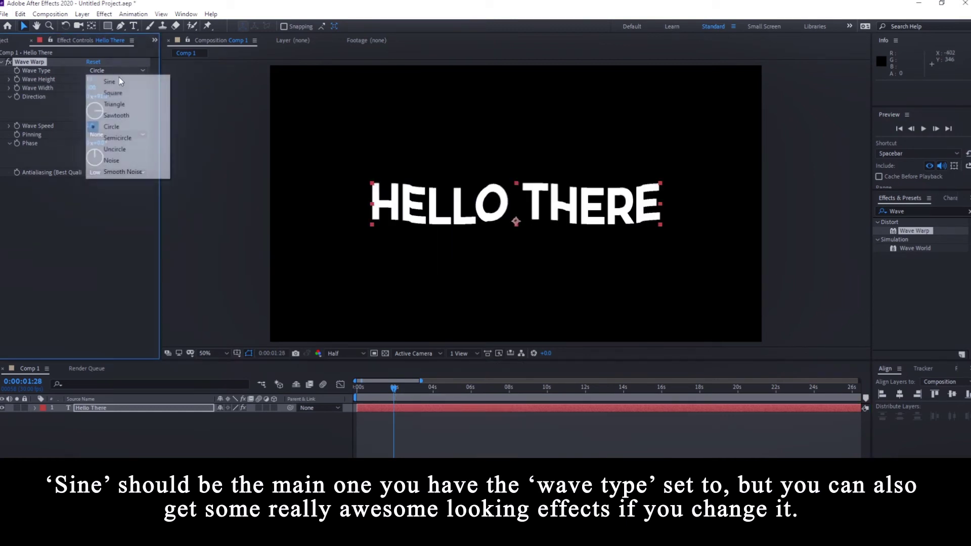
{"action": "left_click", "coordinate": [116, 116]}
{"action": "key", "text": "space"}
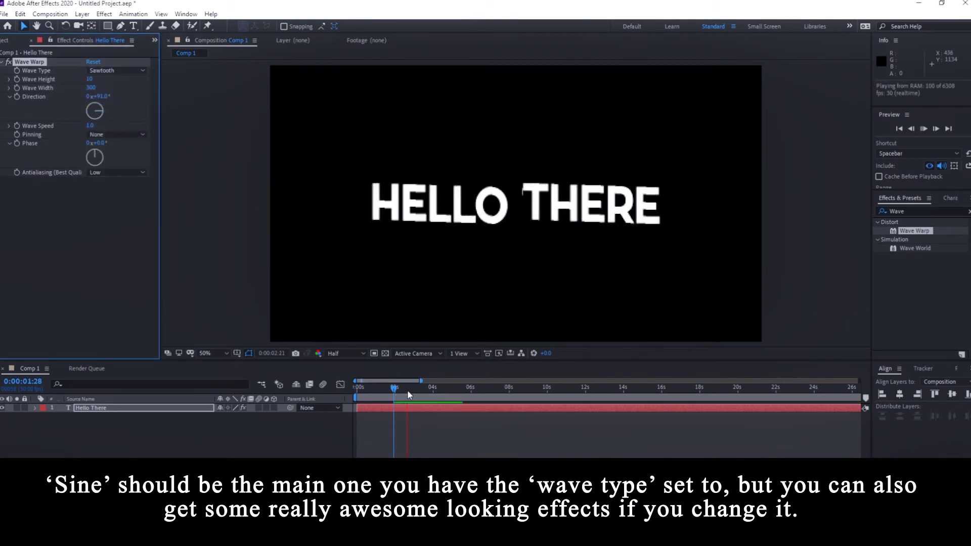
{"action": "left_click", "coordinate": [401, 389]}
{"action": "left_click", "coordinate": [118, 70]}
{"action": "left_click", "coordinate": [117, 137]}
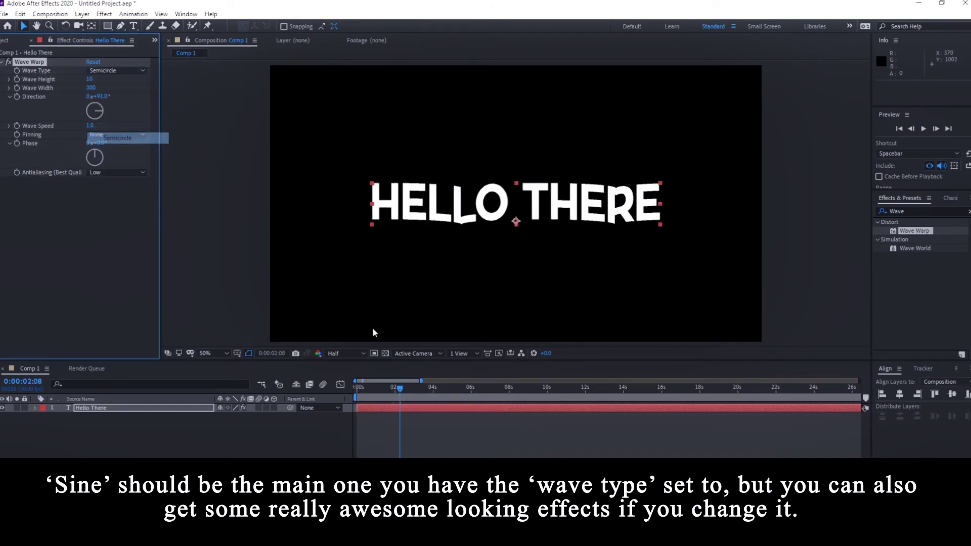
{"action": "key", "text": "space"}
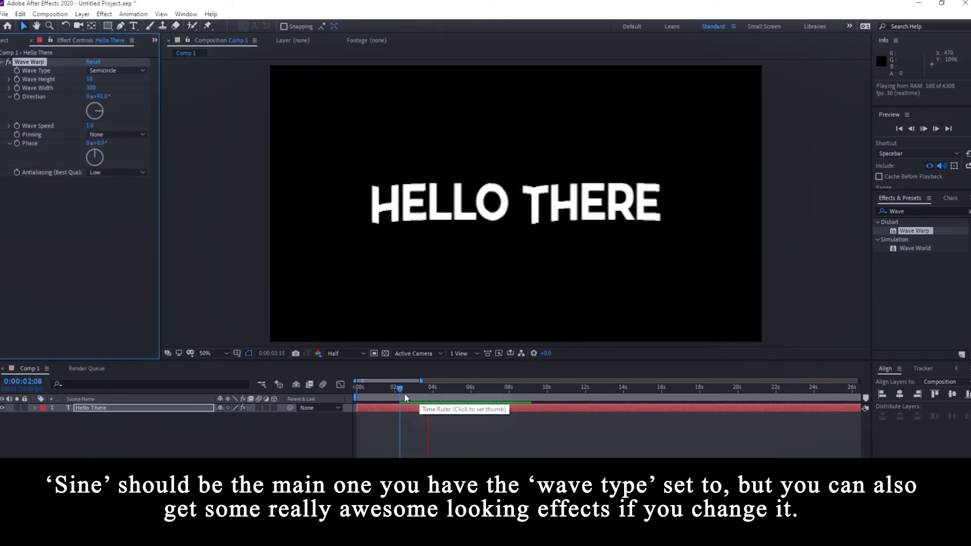
{"action": "left_click", "coordinate": [402, 397]}
{"action": "left_click_drag", "start_coordinate": [90, 126], "coordinate": [100, 125]}
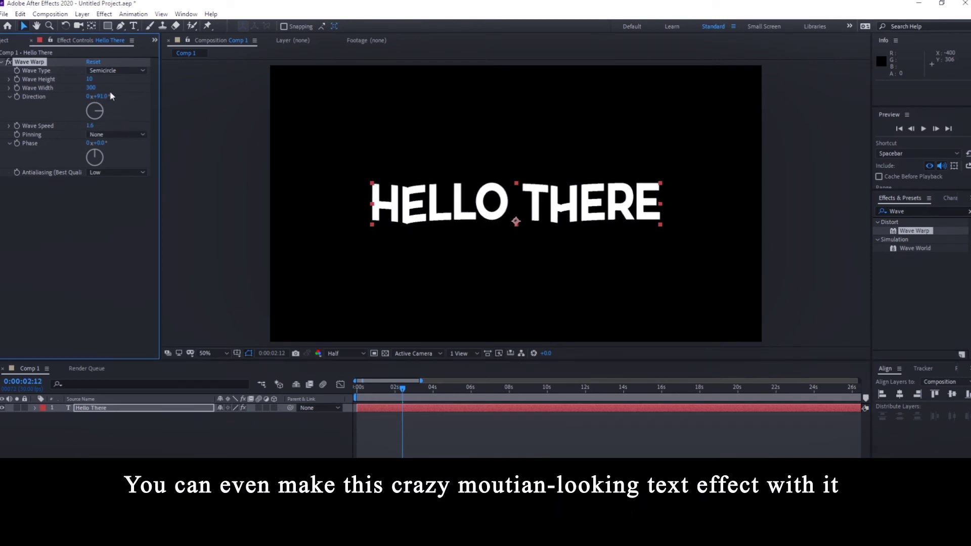
Undo the speed change, preview a Wave Height of -225, then restore it to 10
{"action": "key", "text": "ctrl+z"}
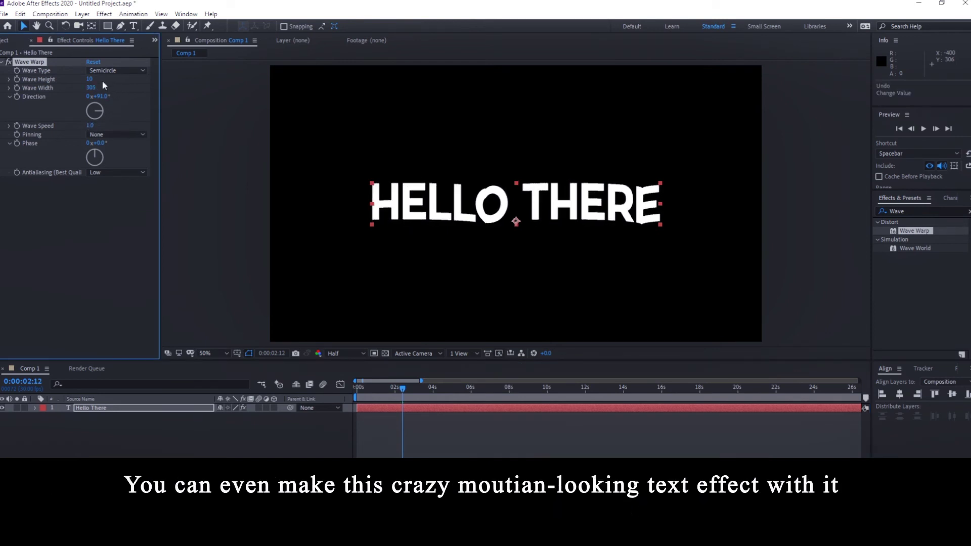
{"action": "left_click_drag", "start_coordinate": [90, 79], "coordinate": [51, 79]}
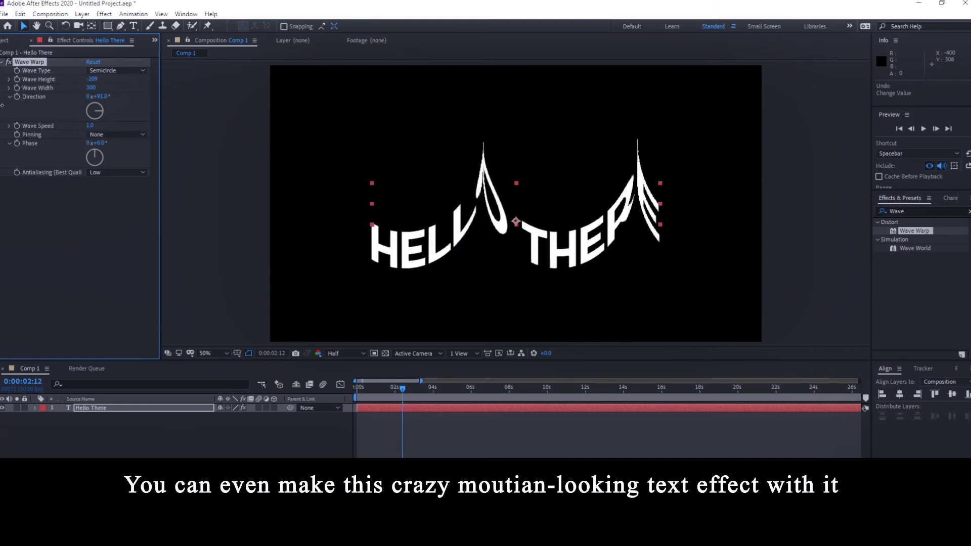
{"action": "key", "text": "space"}
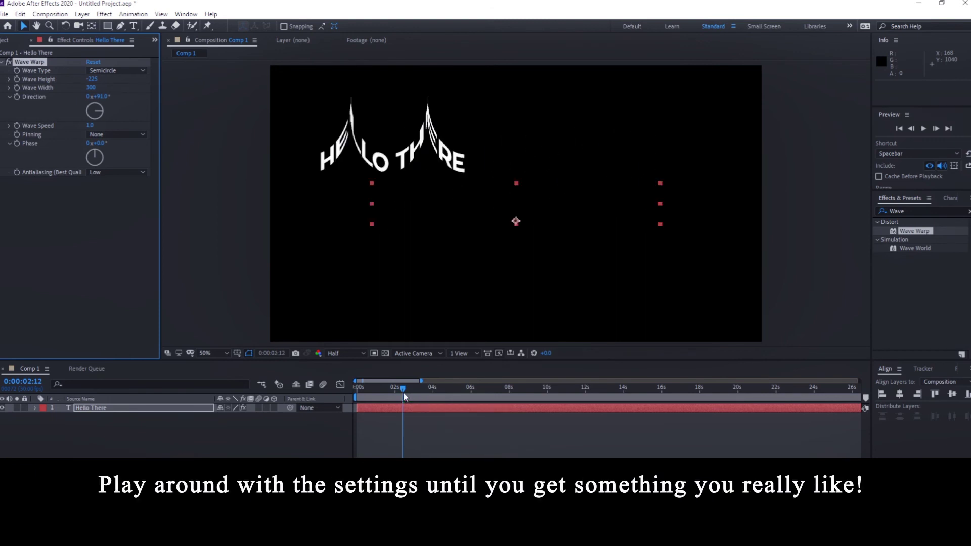
{"action": "left_click_drag", "start_coordinate": [90, 79], "coordinate": [126, 77]}
Preview Uncircle and Noise wave types, then settle on Smooth Noise and preview it
{"action": "left_click", "coordinate": [122, 71]}
{"action": "left_click", "coordinate": [102, 148]}
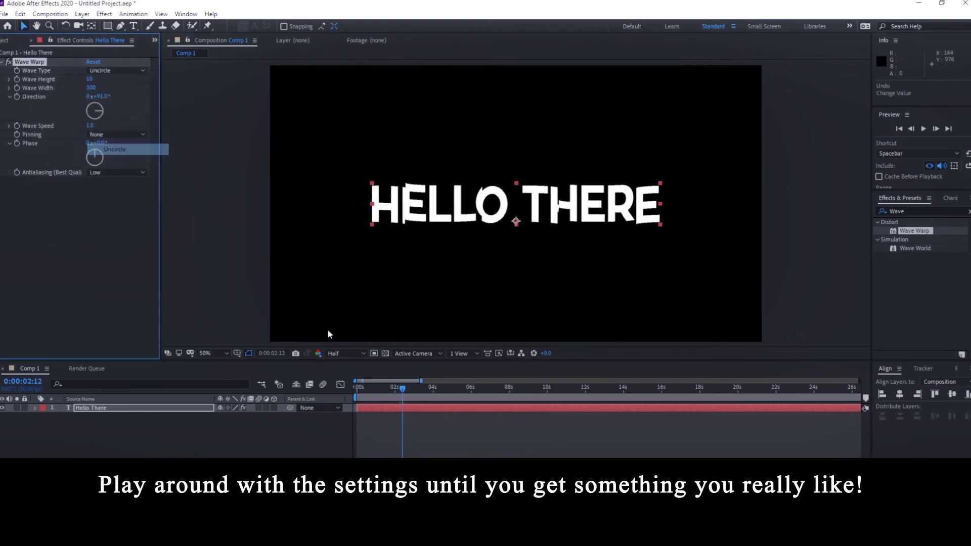
{"action": "key", "text": "space"}
{"action": "left_click", "coordinate": [402, 392]}
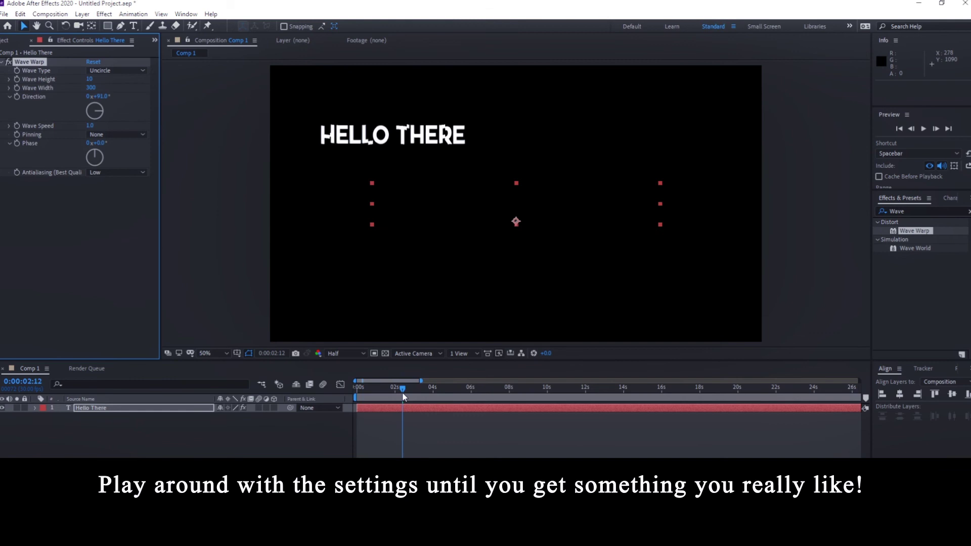
{"action": "left_click", "coordinate": [121, 70]}
{"action": "left_click", "coordinate": [101, 155]}
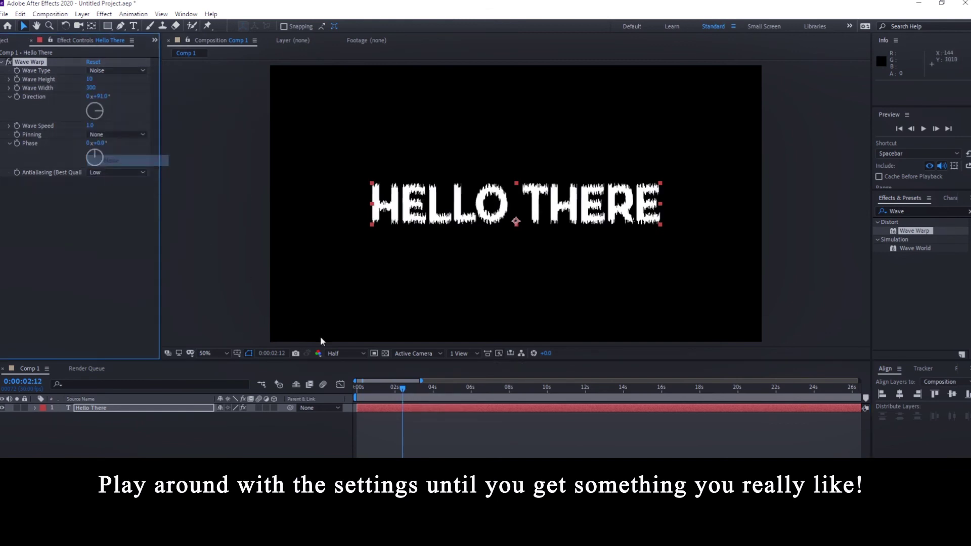
{"action": "key", "text": "space"}
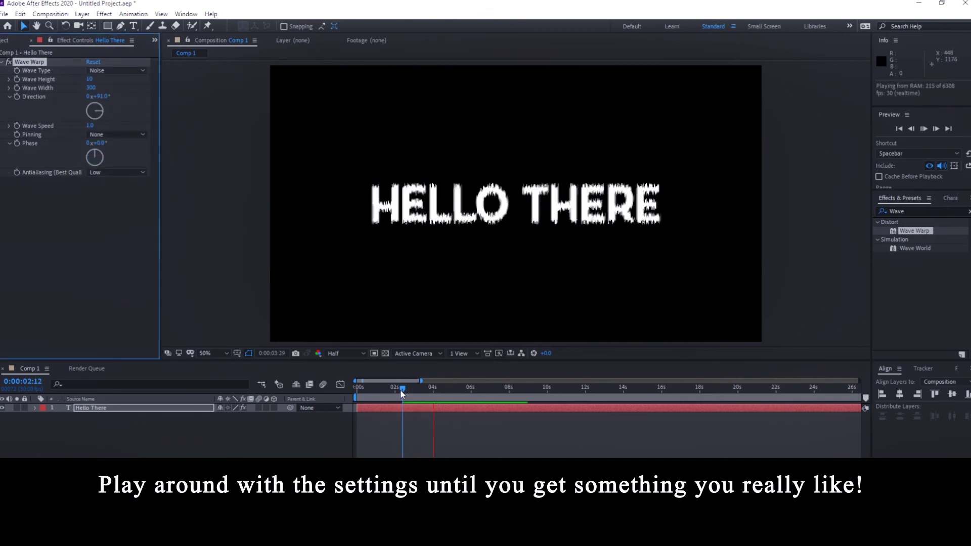
{"action": "left_click", "coordinate": [412, 389]}
{"action": "left_click", "coordinate": [116, 70]}
{"action": "left_click", "coordinate": [107, 170]}
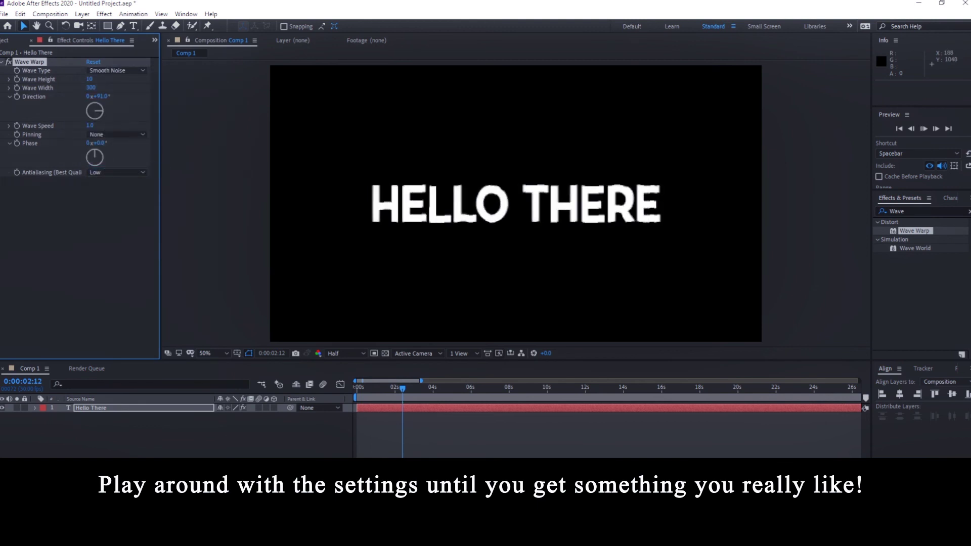
{"action": "key", "text": "space"}
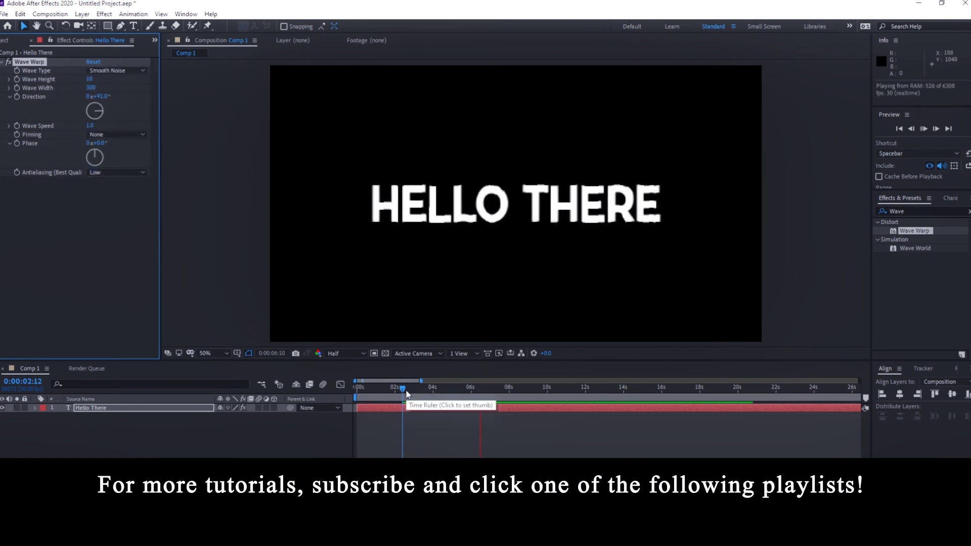
{"action": "mouse_move", "coordinate": [406, 391]}
{"action": "left_mouse_down"}
{"action": "mouse_move", "coordinate": [414, 392]}
{"action": "mouse_move", "coordinate": [370, 392]}
{"action": "left_mouse_up"}
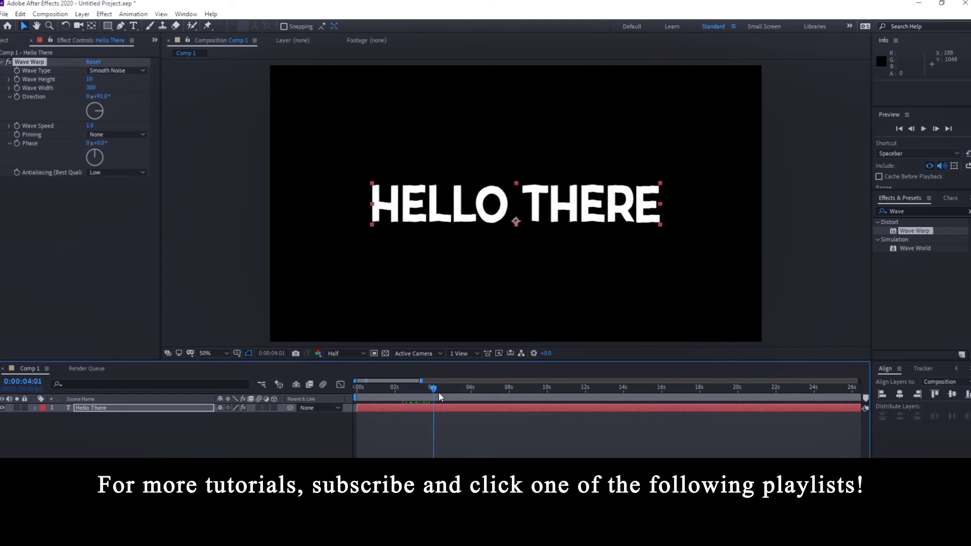
Switch the Wave Warp wave type from the current shape to Sine and preview the rippling HELLO THERE
{"action": "left_click", "coordinate": [108, 74]}
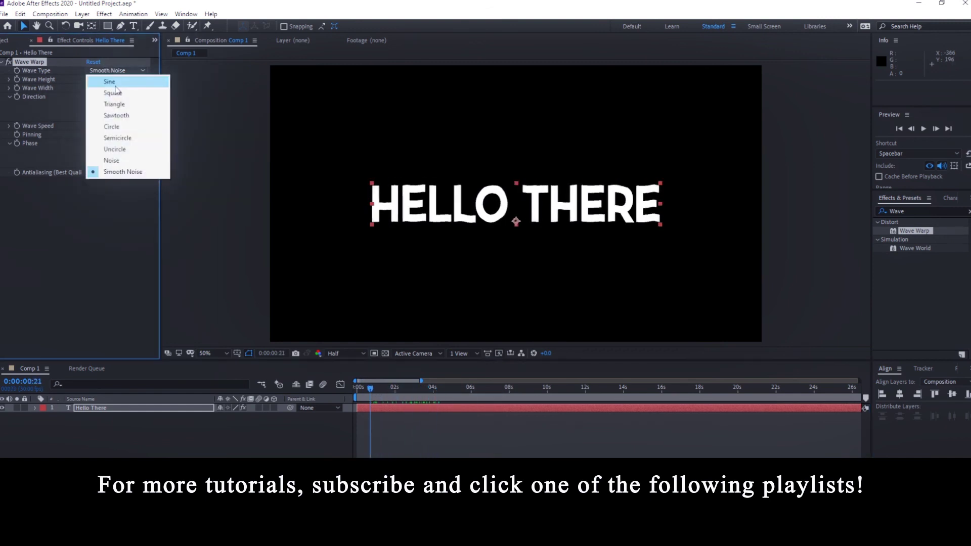
{"action": "left_click", "coordinate": [113, 81]}
{"action": "key", "text": "space"}
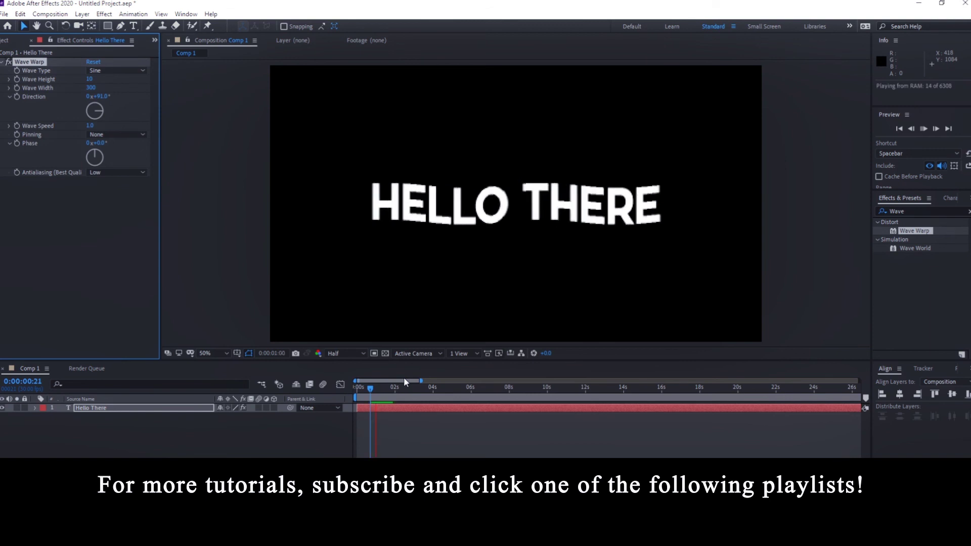